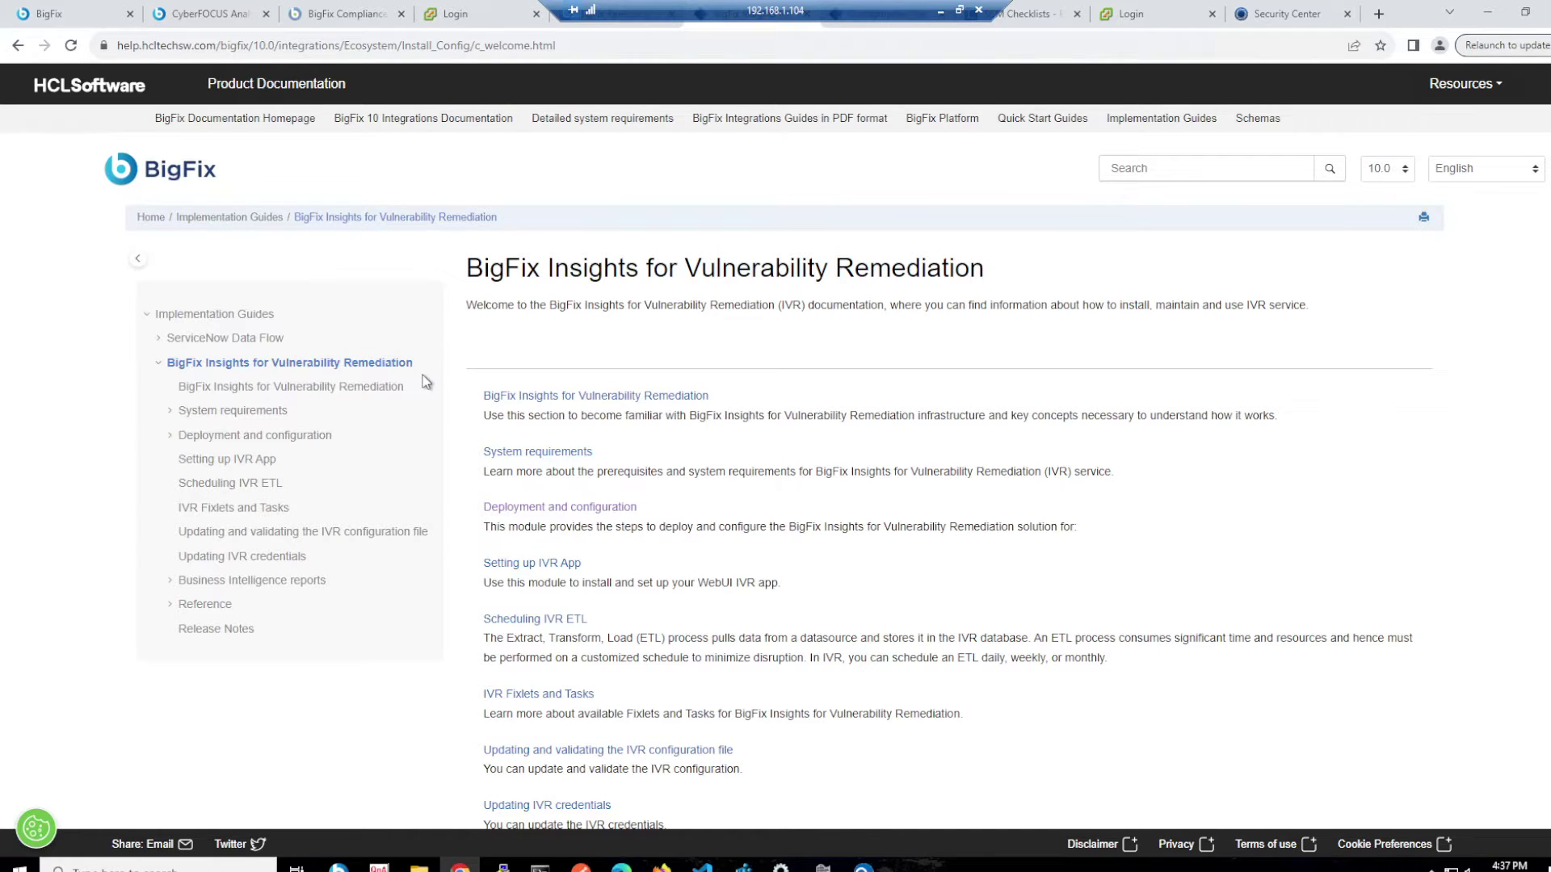
- Review the IVR system requirements and deployment overview, then open the Rapid 7 deployment topic
{"action": "left_click", "coordinate": [273, 409]}
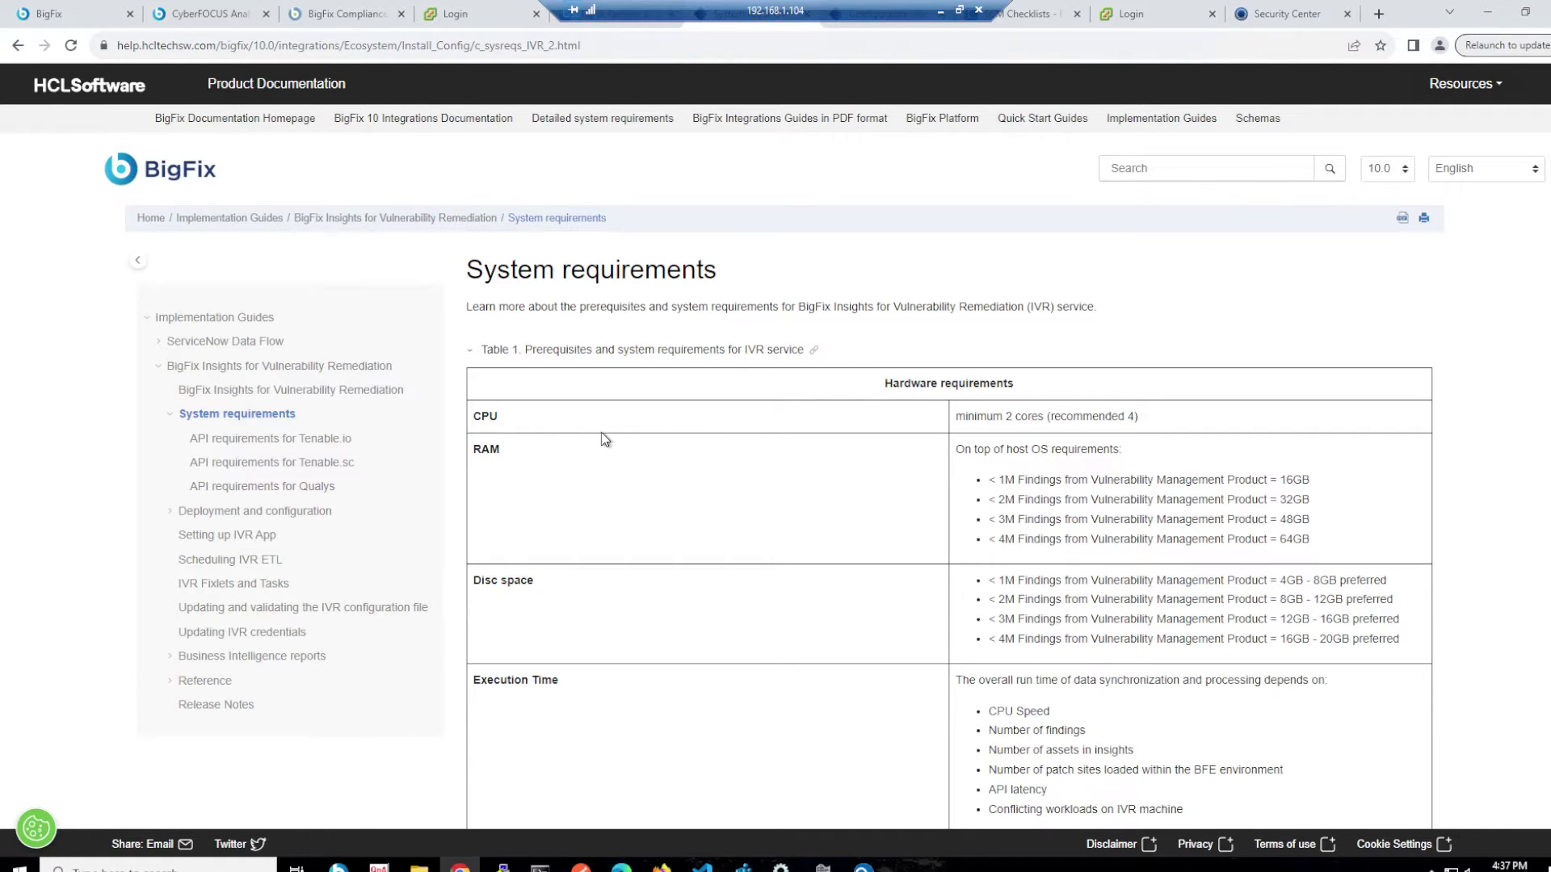
{"action": "left_click", "coordinate": [269, 514]}
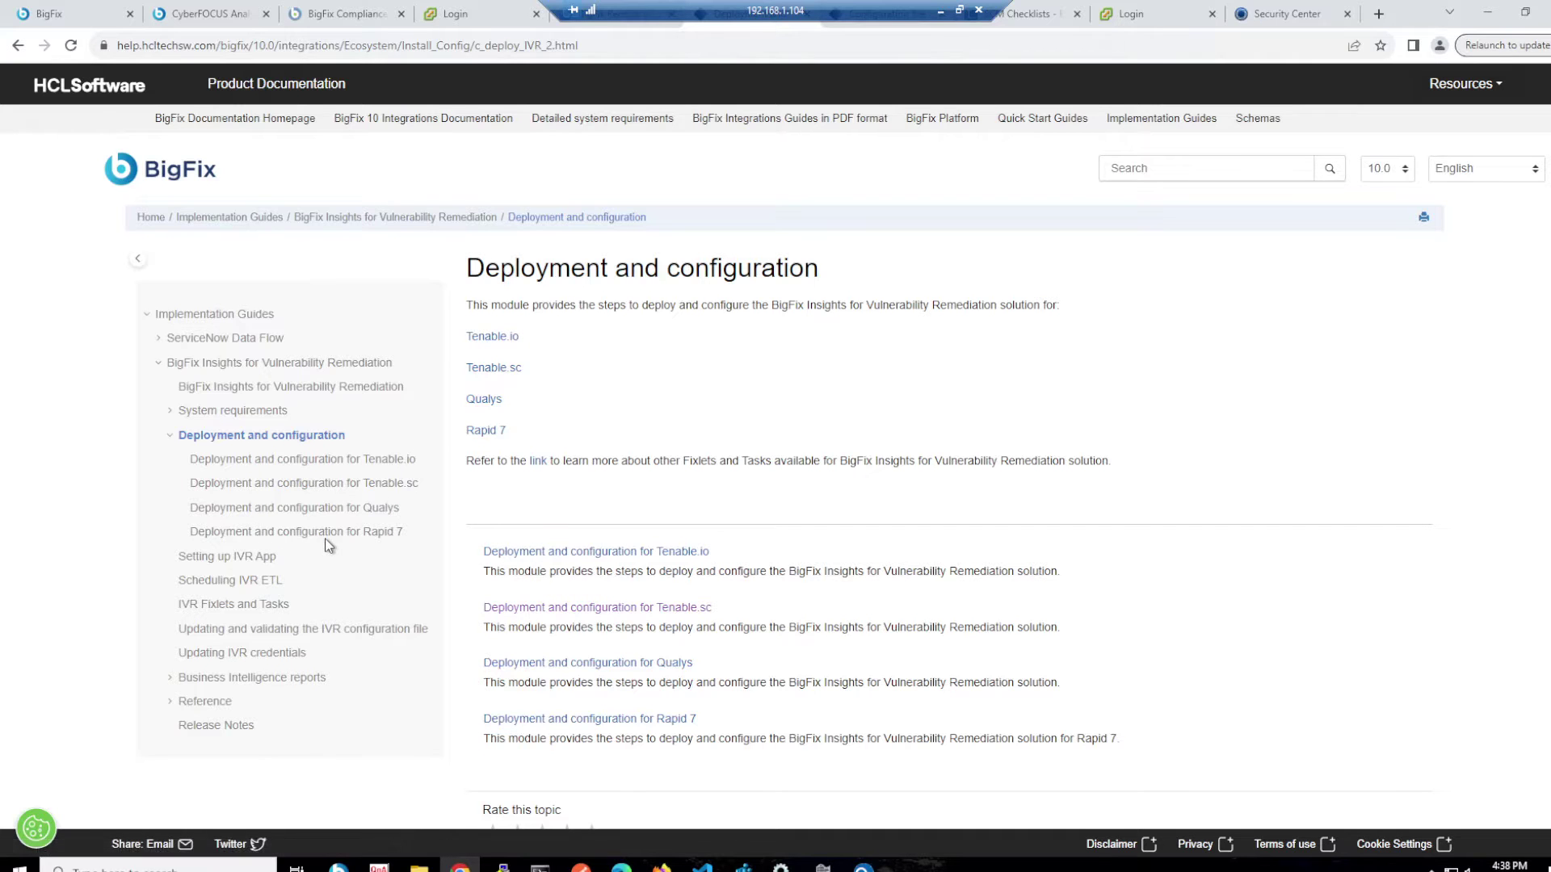
{"action": "mouse_move", "coordinate": [344, 547]}
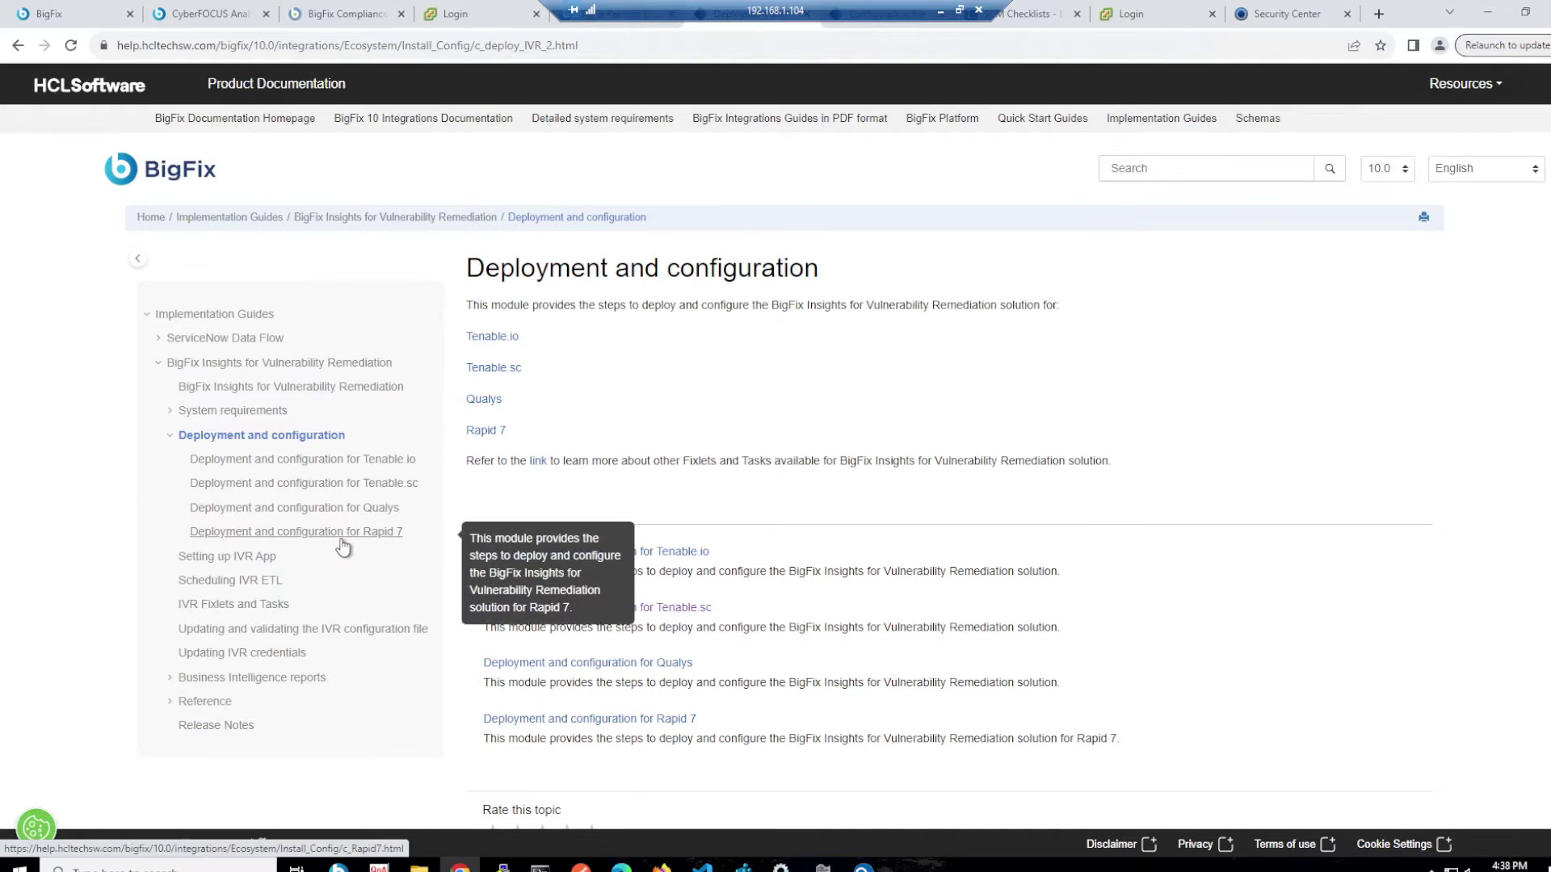
{"action": "left_click", "coordinate": [344, 533]}
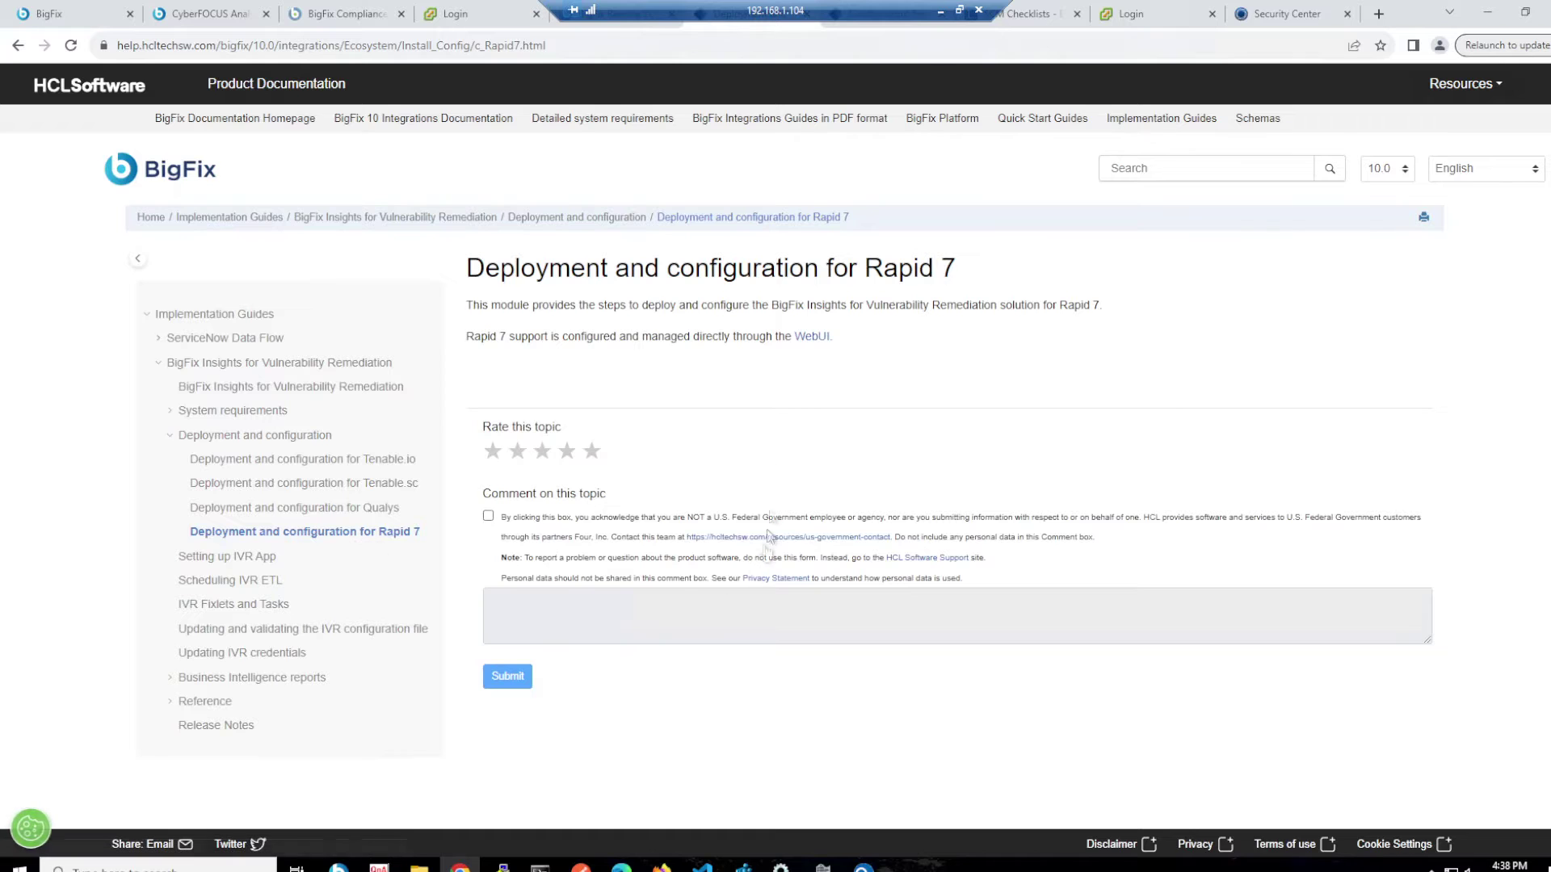
- Read the Rapid 7 WebUI support instructions and return to the Rapid 7 deployment topic
{"action": "left_click", "coordinate": [808, 337]}
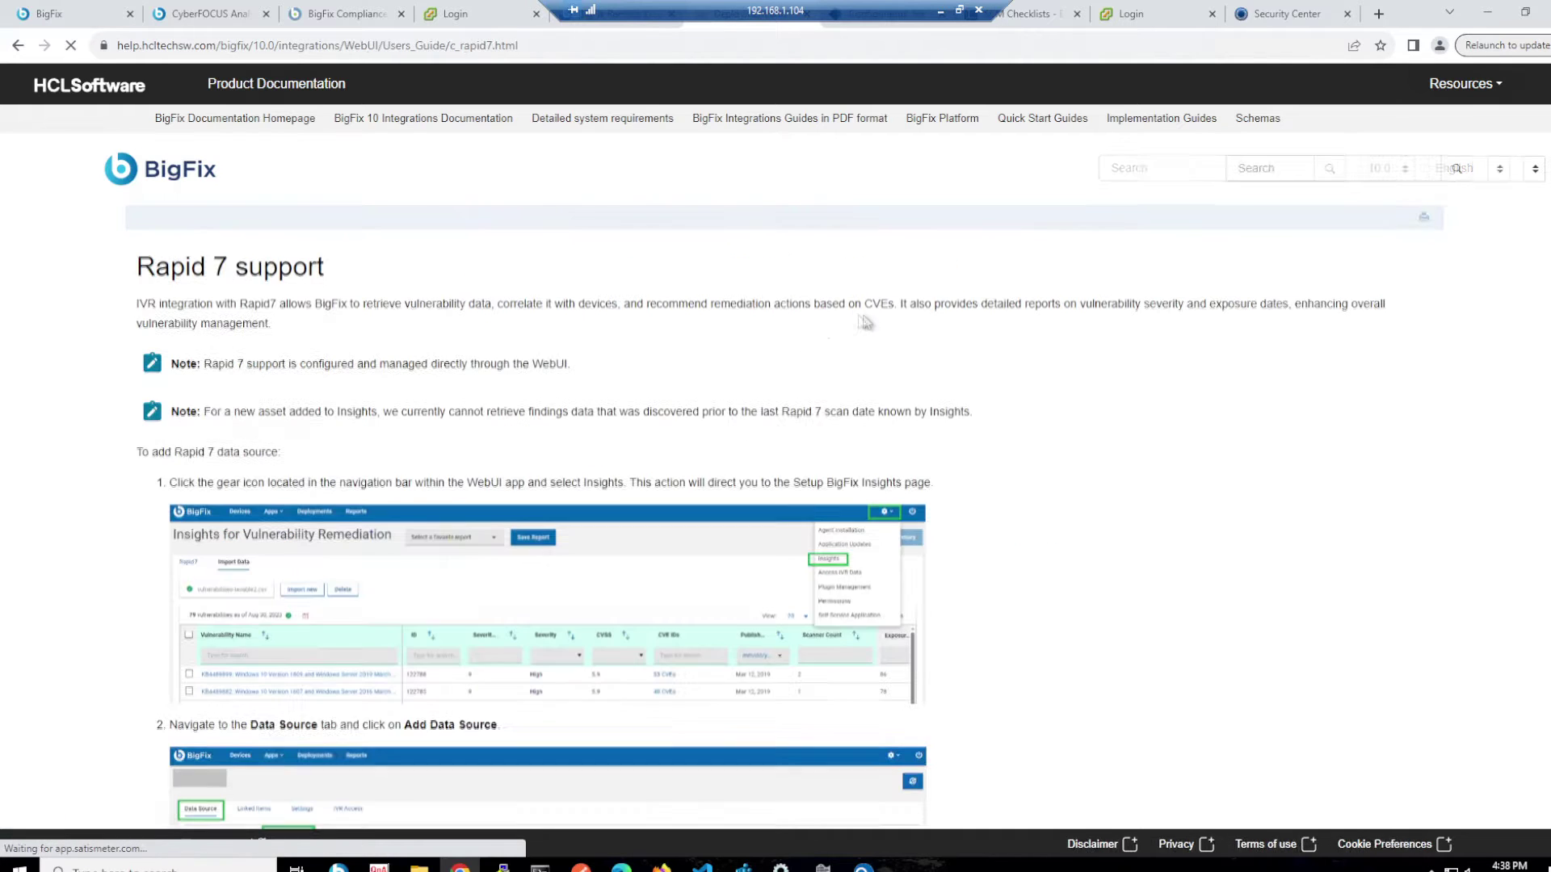
{"action": "scroll", "coordinate": [679, 453], "scroll_direction": "down", "scroll_amount": 4}
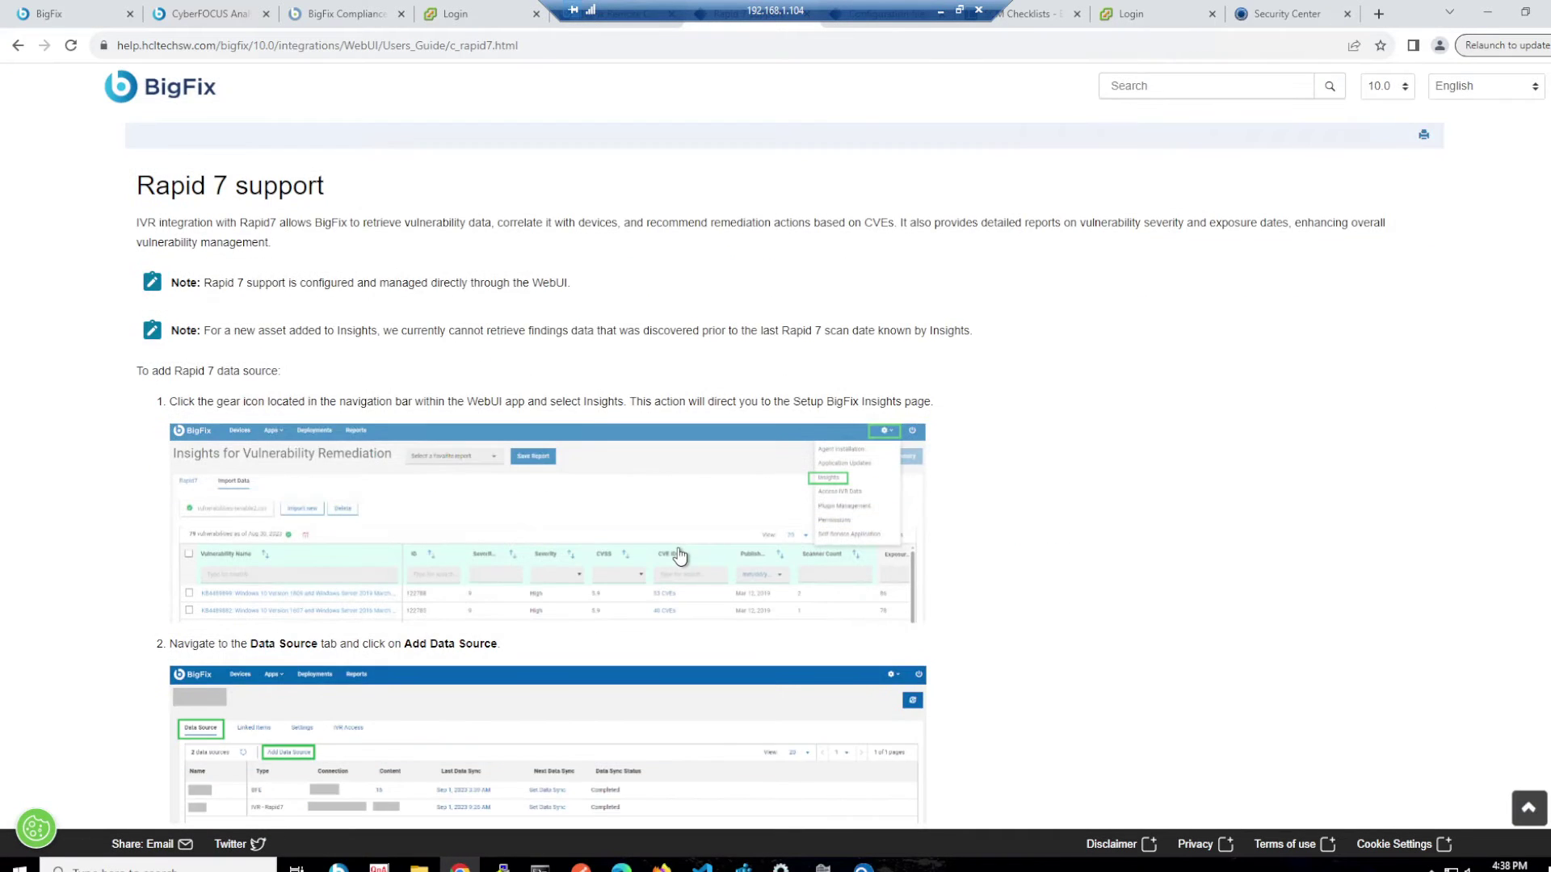
{"action": "scroll", "coordinate": [679, 556], "scroll_direction": "down", "scroll_amount": 1}
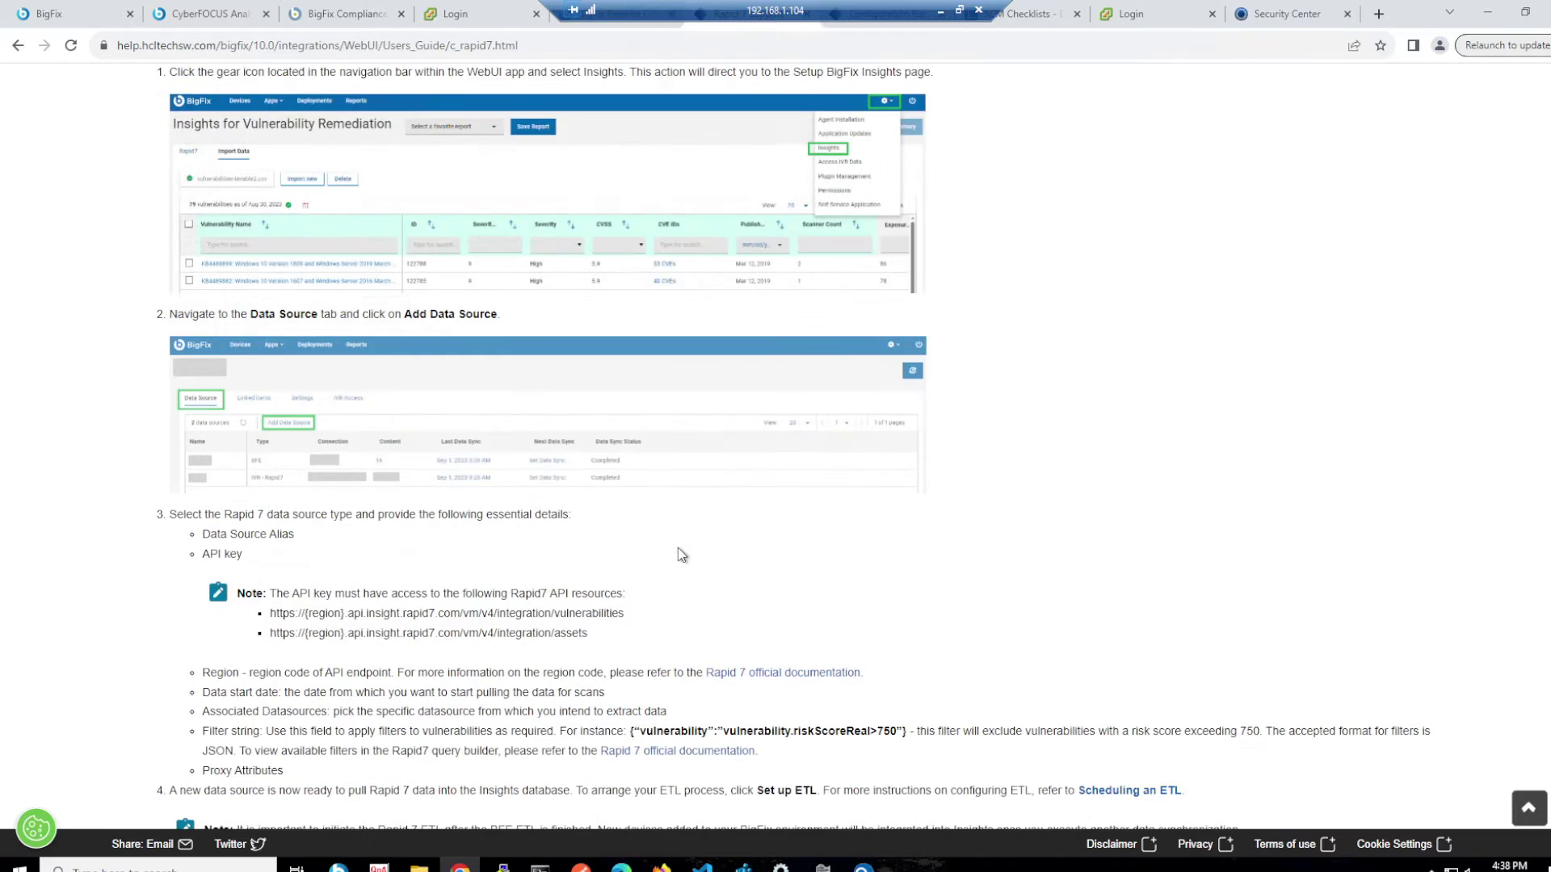
{"action": "scroll", "coordinate": [679, 549], "scroll_direction": "up", "scroll_amount": 5}
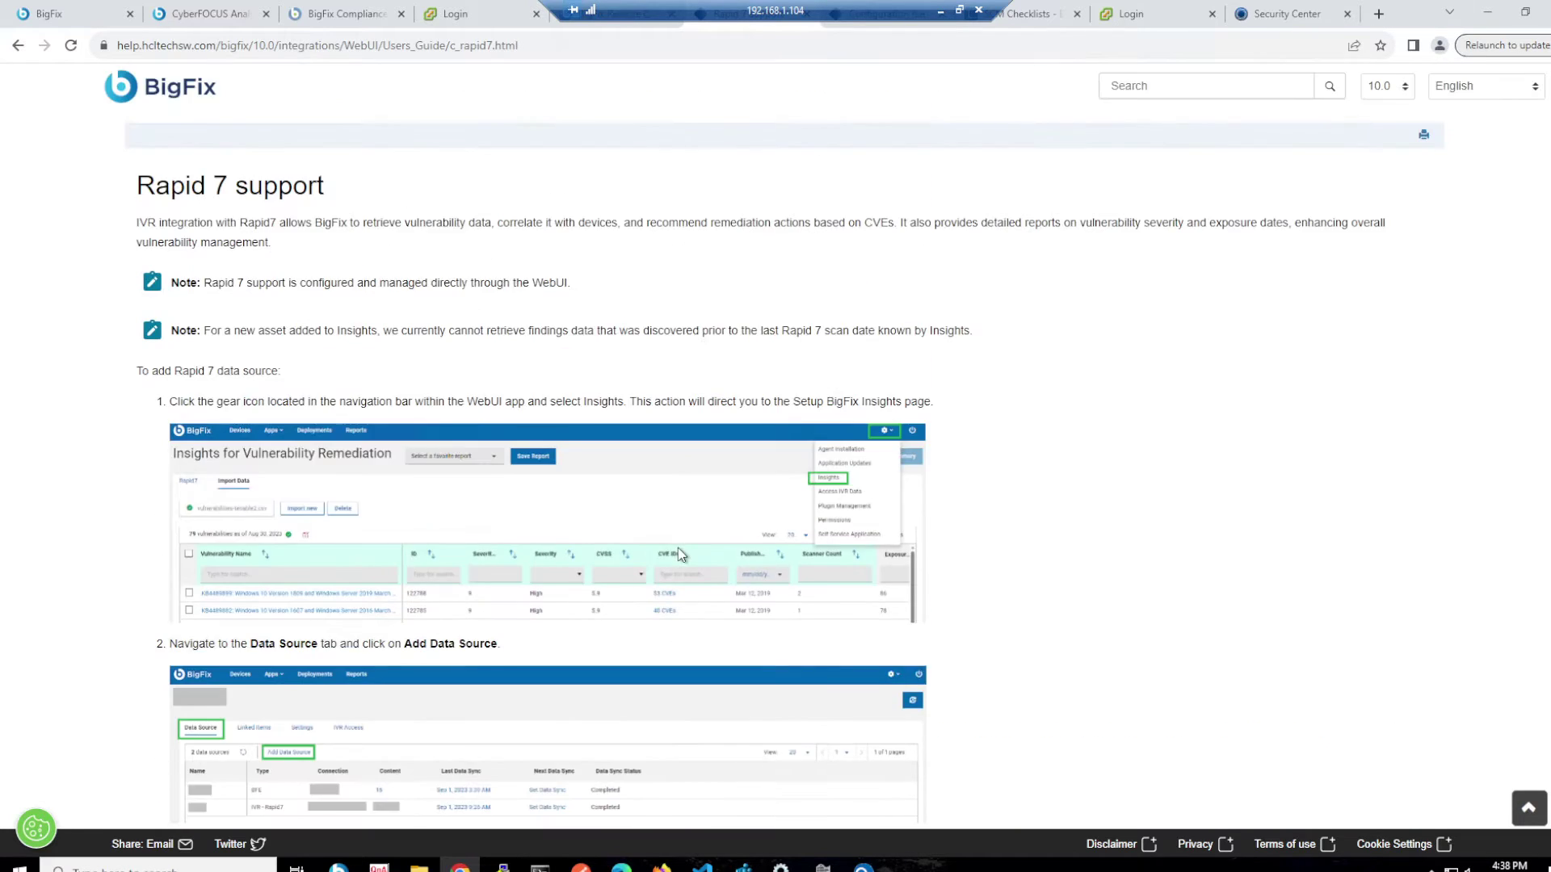
{"action": "key", "text": "alt+Left"}
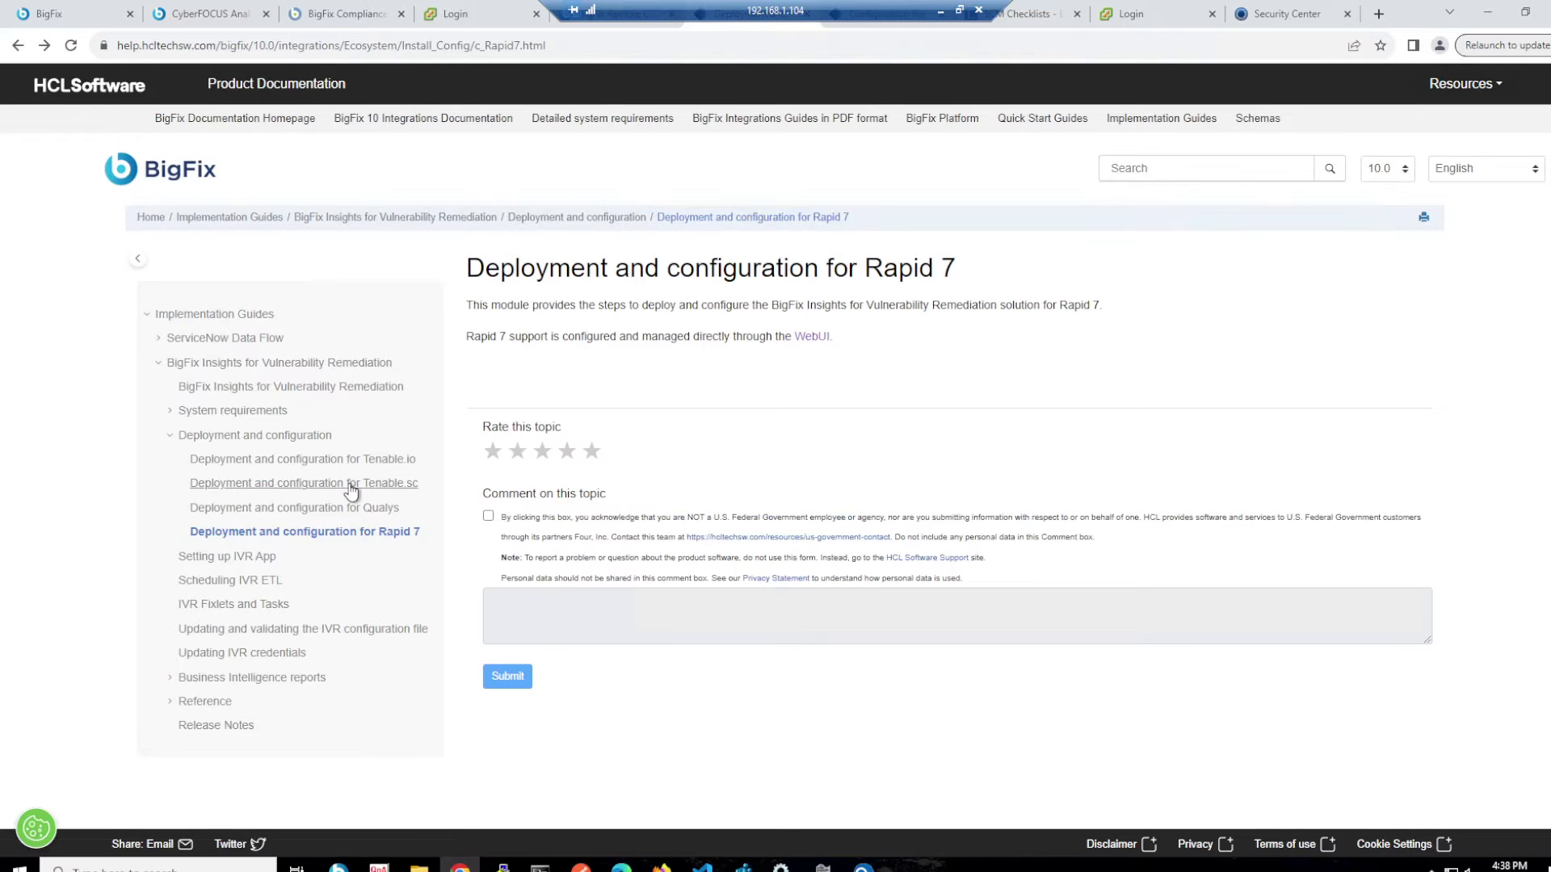
- Open the Tenable.sc deployment topic and scroll to step 4b's list of required settings
{"action": "left_click", "coordinate": [376, 484]}
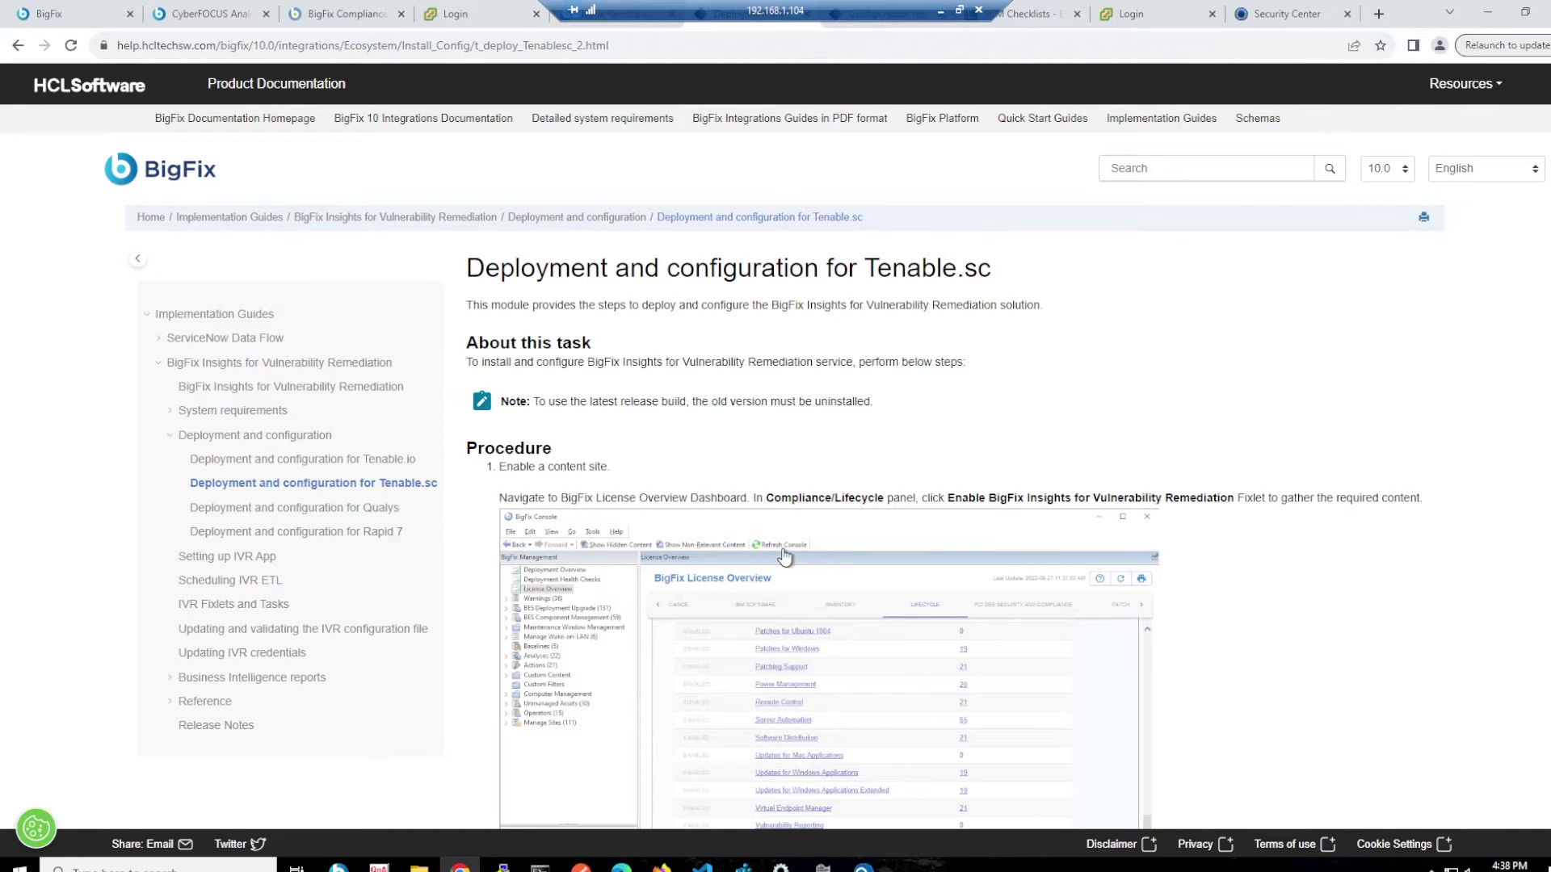
{"action": "scroll", "coordinate": [783, 557], "scroll_direction": "down", "scroll_amount": 4}
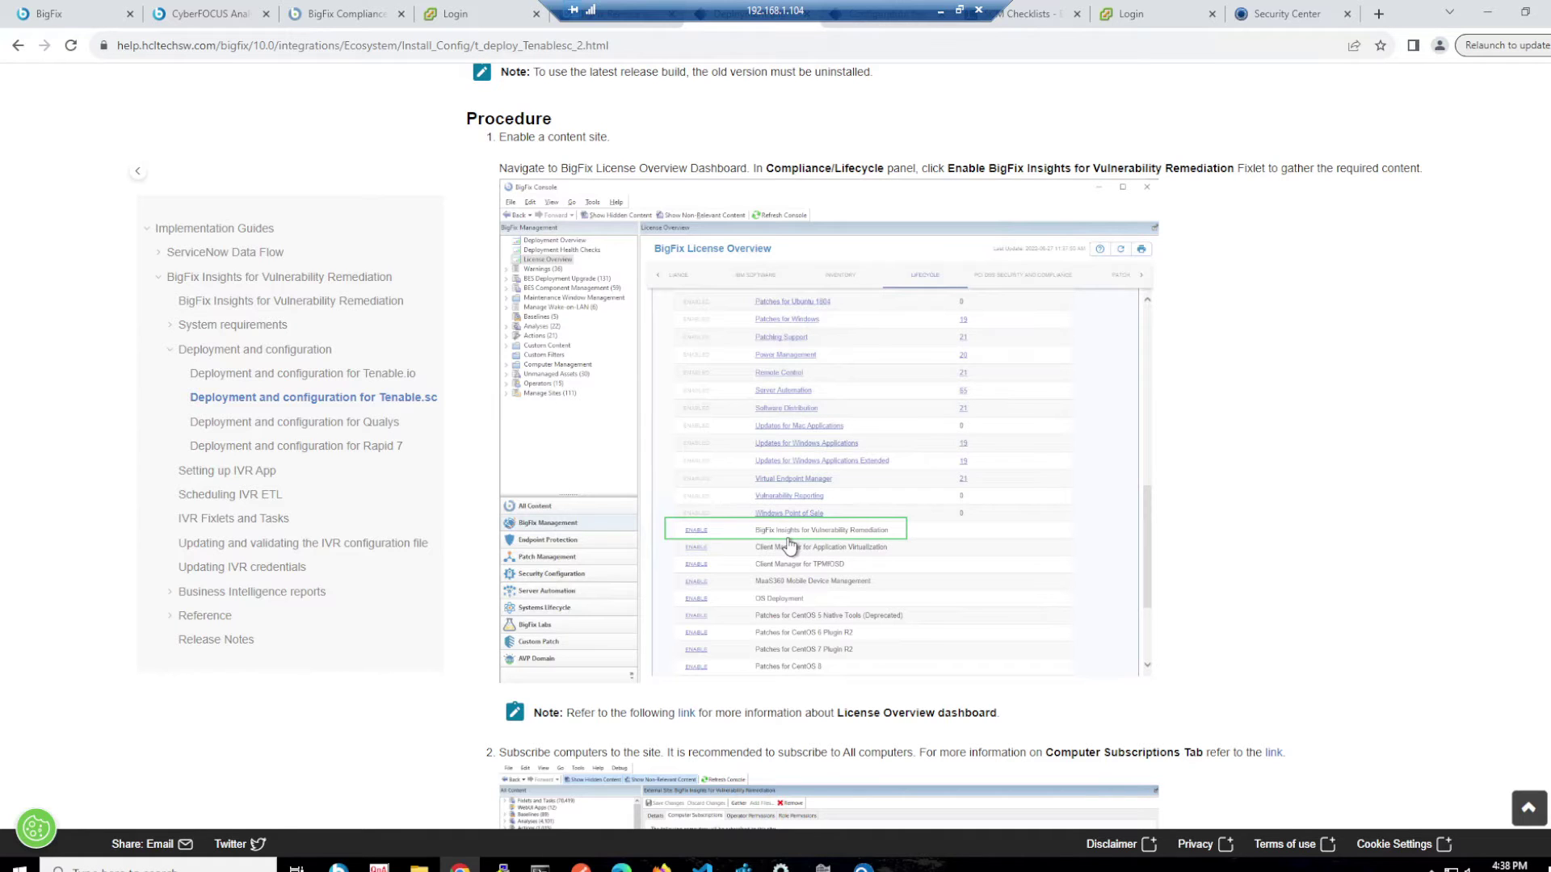
{"action": "scroll", "coordinate": [789, 547], "scroll_direction": "down", "scroll_amount": 4}
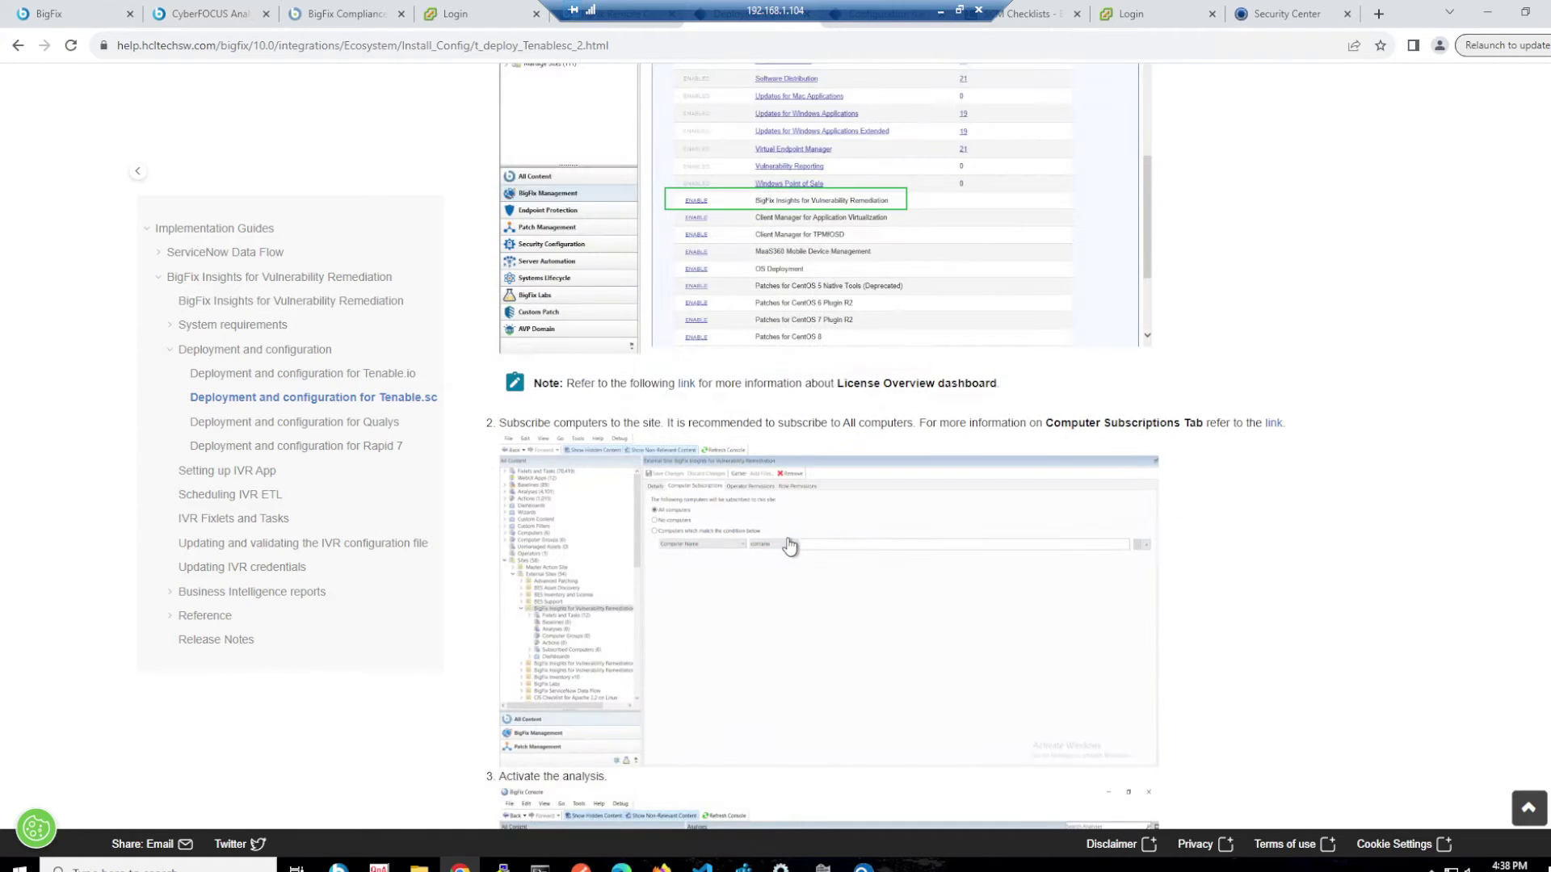
{"action": "scroll", "coordinate": [789, 547], "scroll_direction": "down", "scroll_amount": 1}
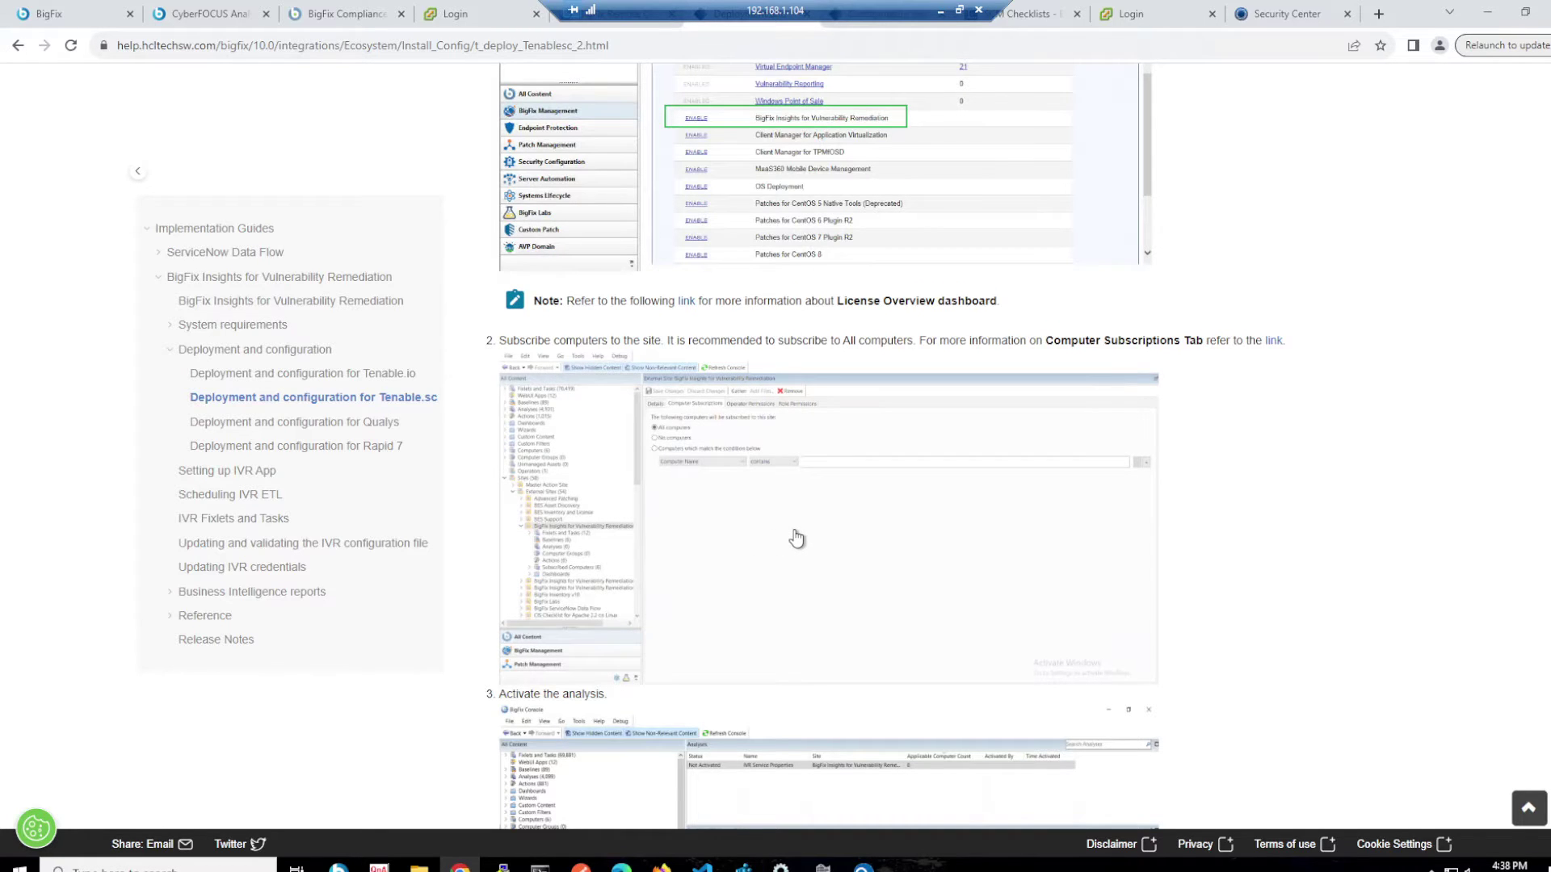
{"action": "scroll", "coordinate": [795, 539], "scroll_direction": "down", "scroll_amount": 5}
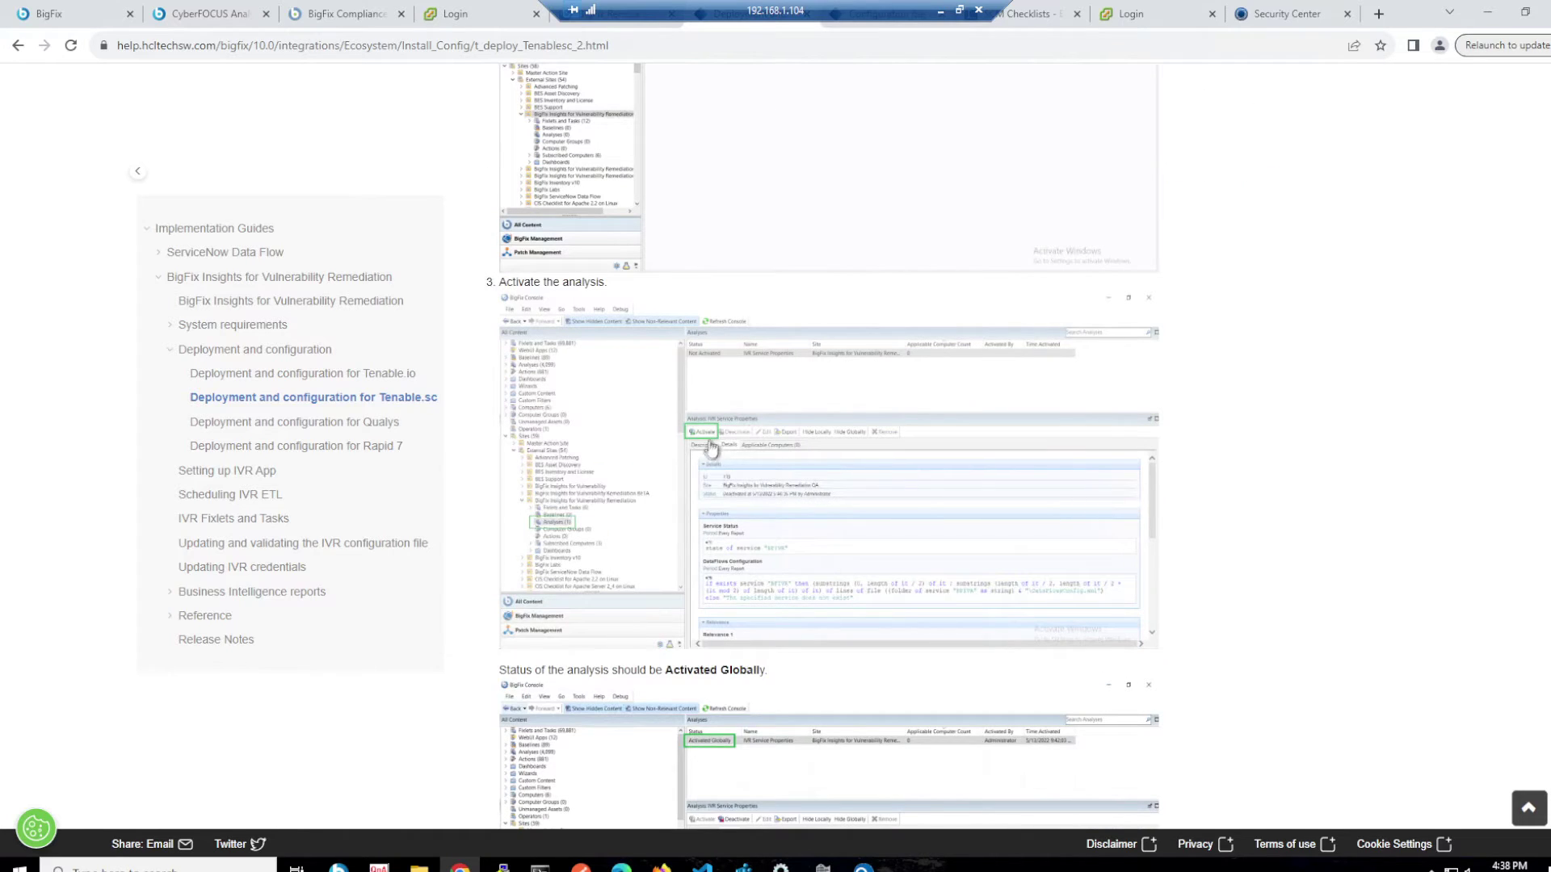
{"action": "scroll", "coordinate": [791, 492], "scroll_direction": "down", "scroll_amount": 4}
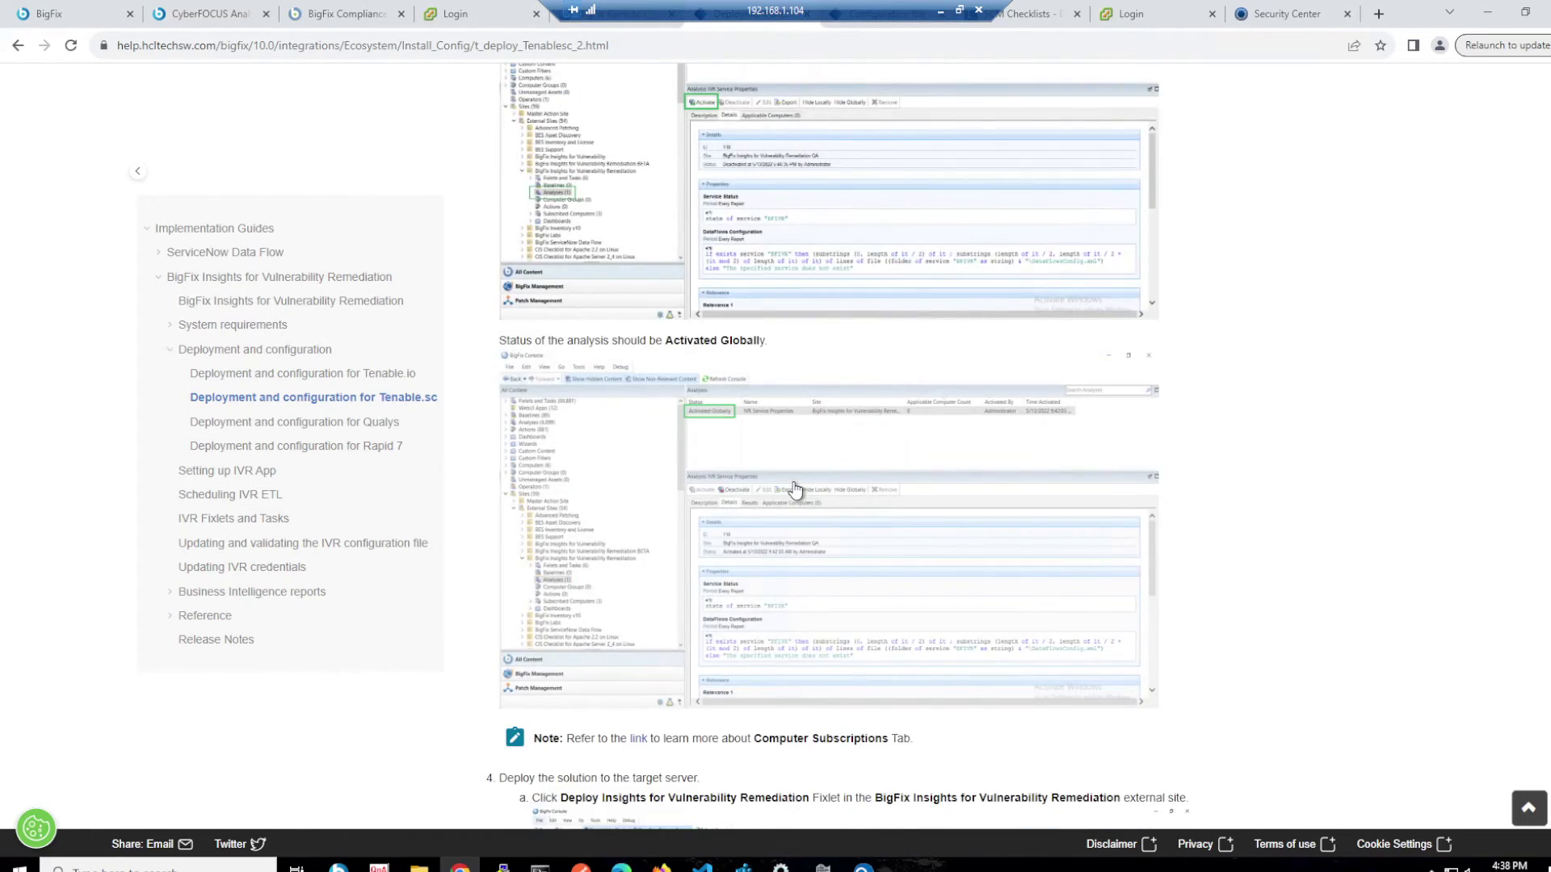
{"action": "scroll", "coordinate": [795, 489], "scroll_direction": "down", "scroll_amount": 4}
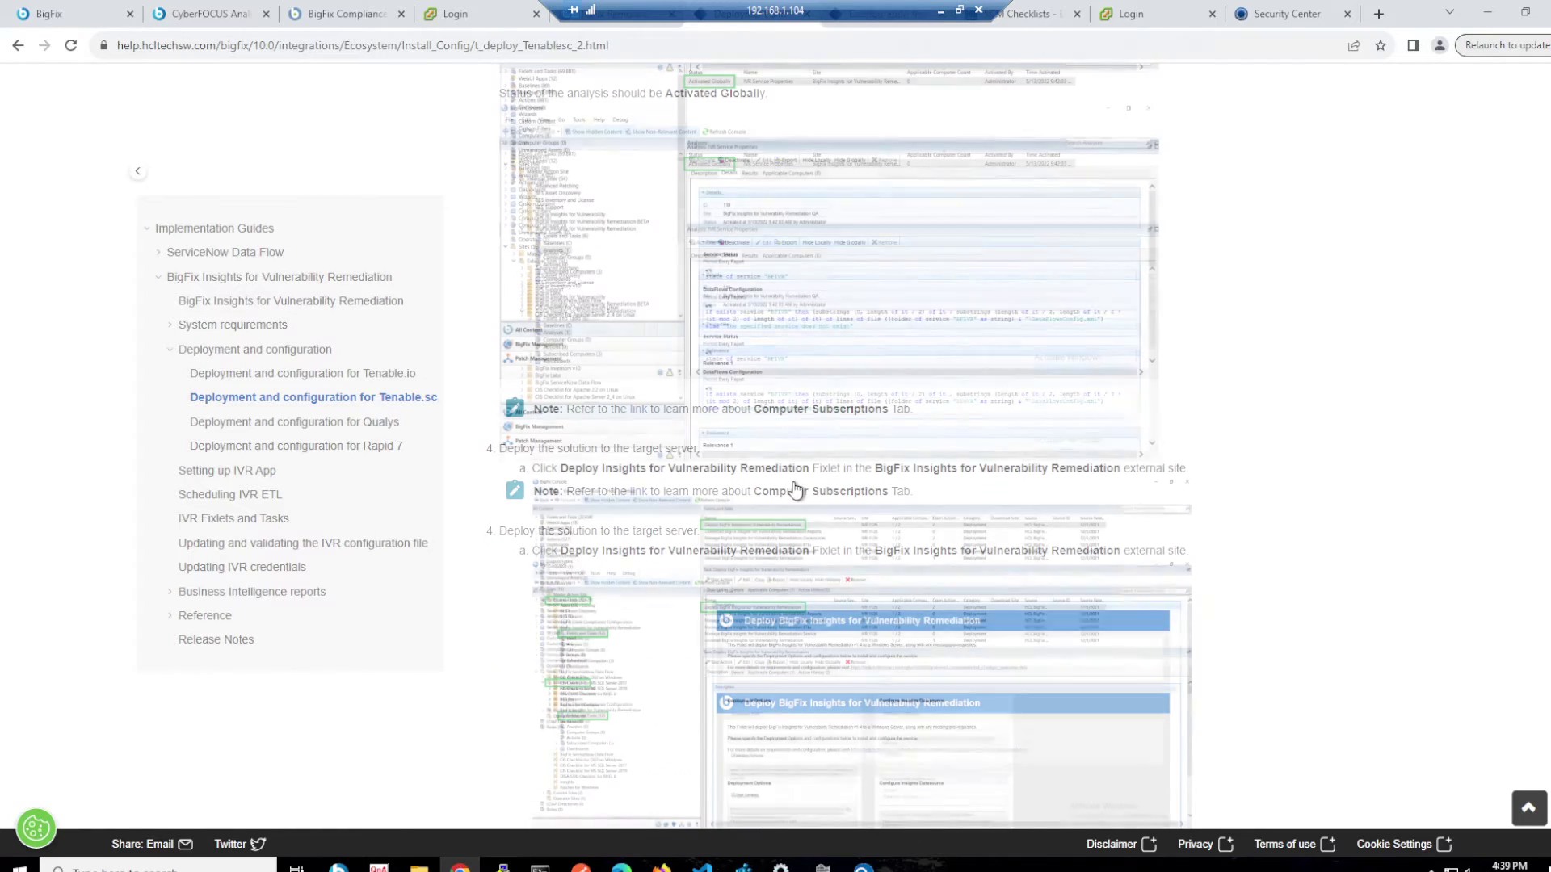
{"action": "scroll", "coordinate": [987, 433], "scroll_direction": "down", "scroll_amount": 1}
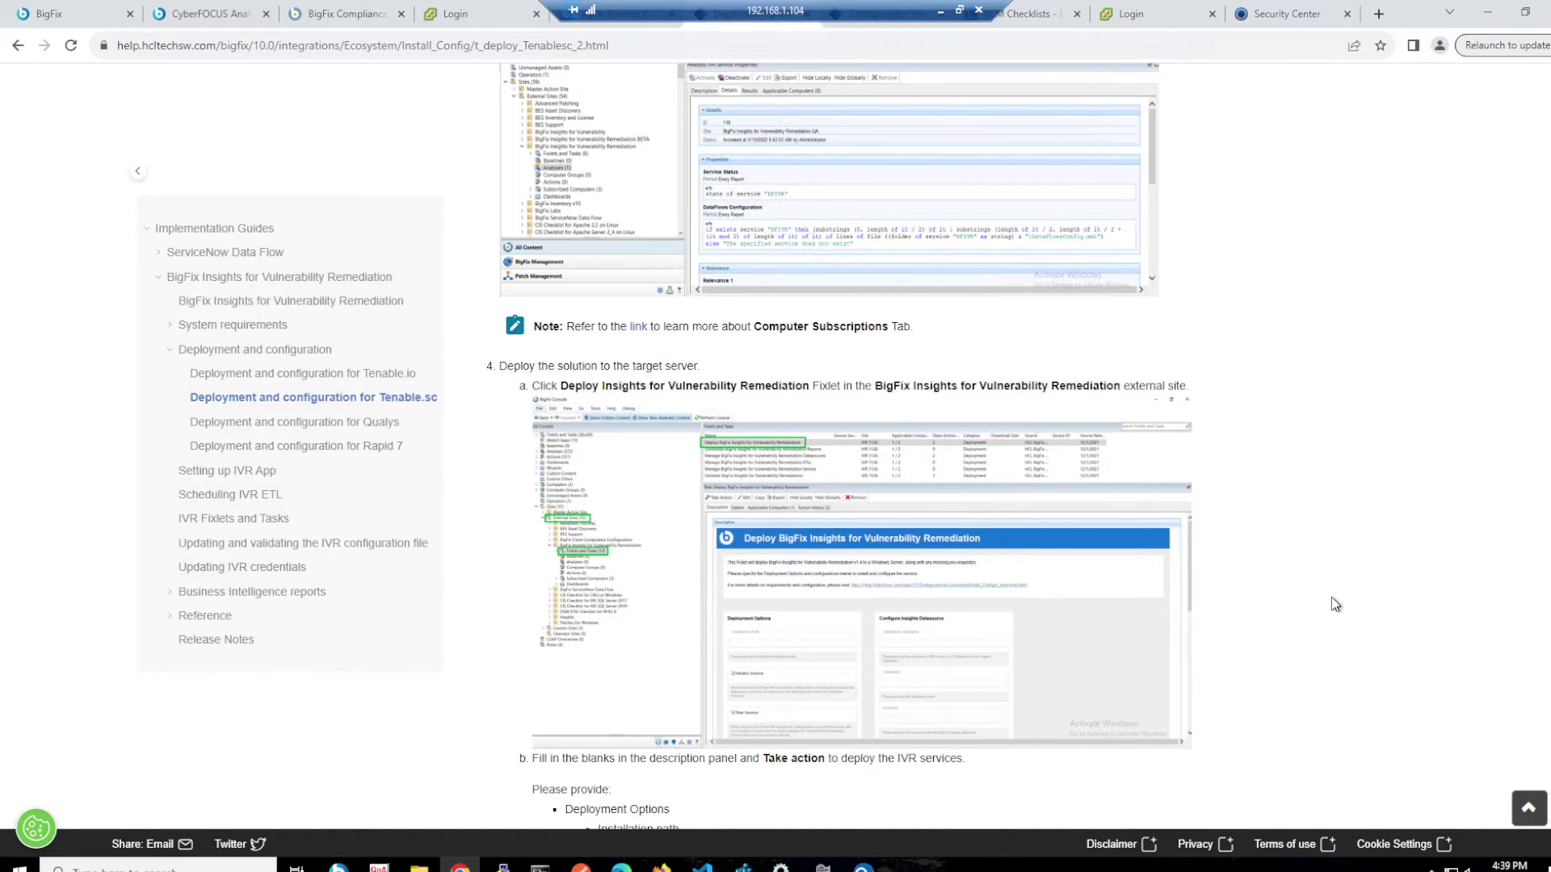
{"action": "scroll", "coordinate": [1334, 604], "scroll_direction": "down", "scroll_amount": 1}
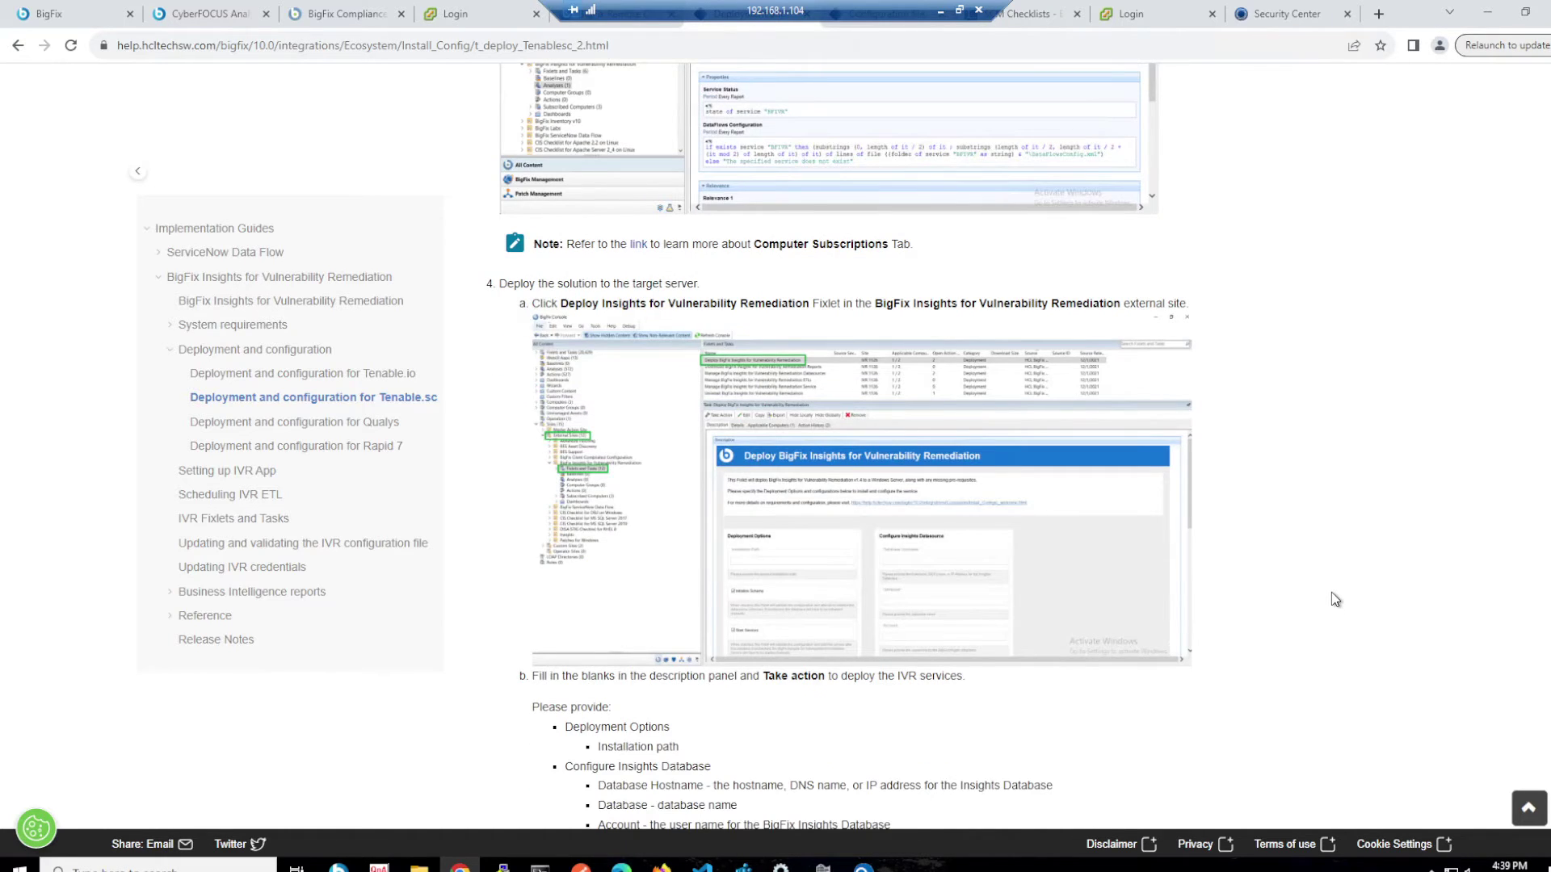
{"action": "scroll", "coordinate": [1334, 600], "scroll_direction": "down", "scroll_amount": 2}
{"action": "scroll", "coordinate": [1335, 598], "scroll_direction": "down", "scroll_amount": 2}
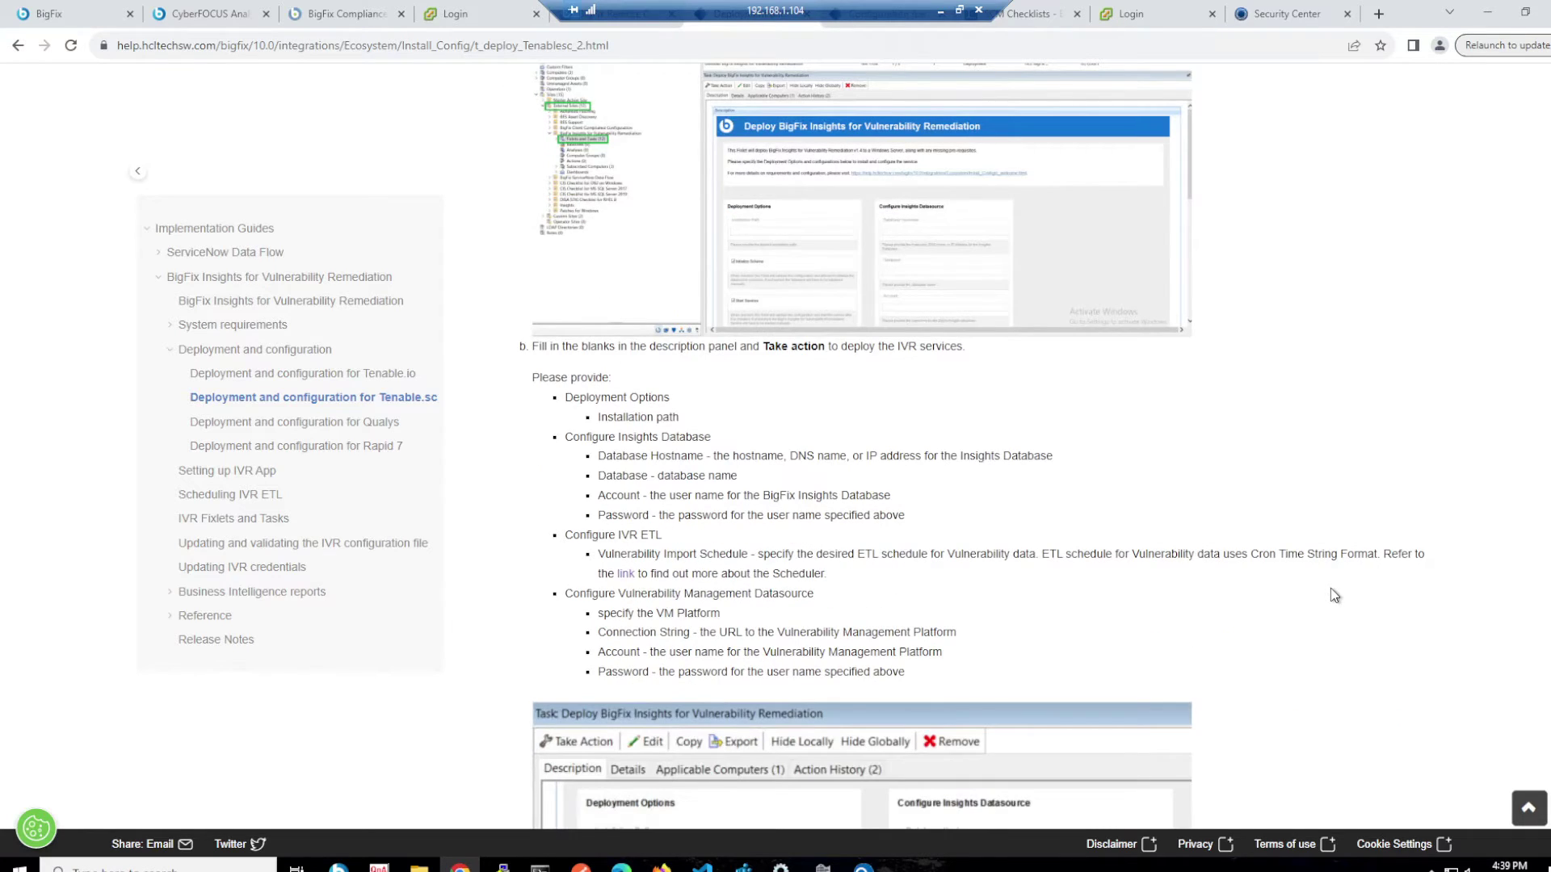
{"action": "scroll", "coordinate": [1334, 595], "scroll_direction": "down", "scroll_amount": 1}
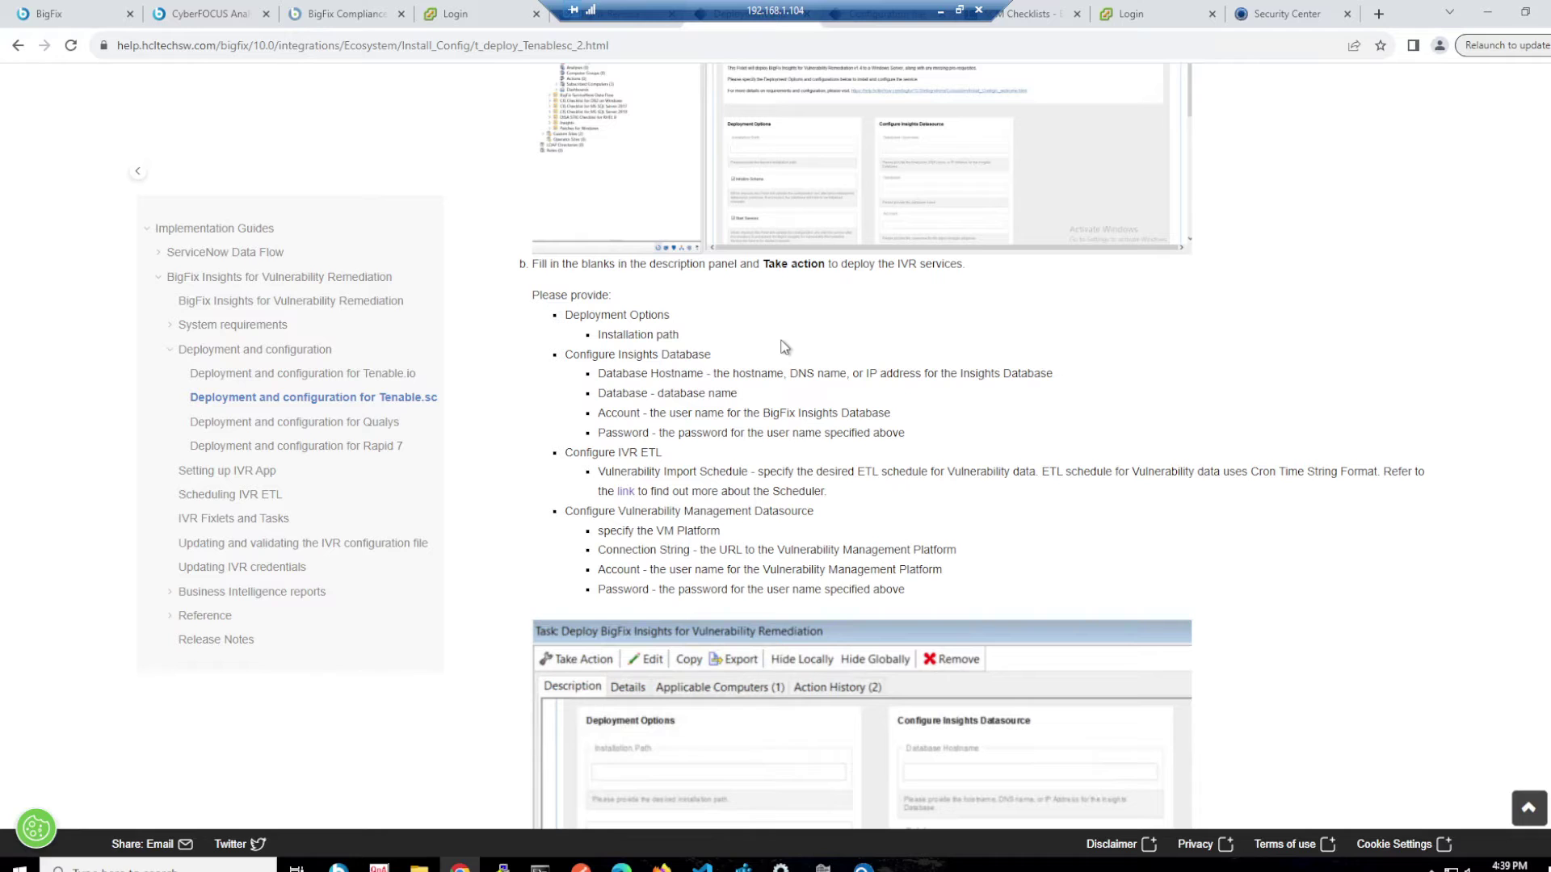
{"action": "scroll", "coordinate": [816, 347], "scroll_direction": "up", "scroll_amount": 3}
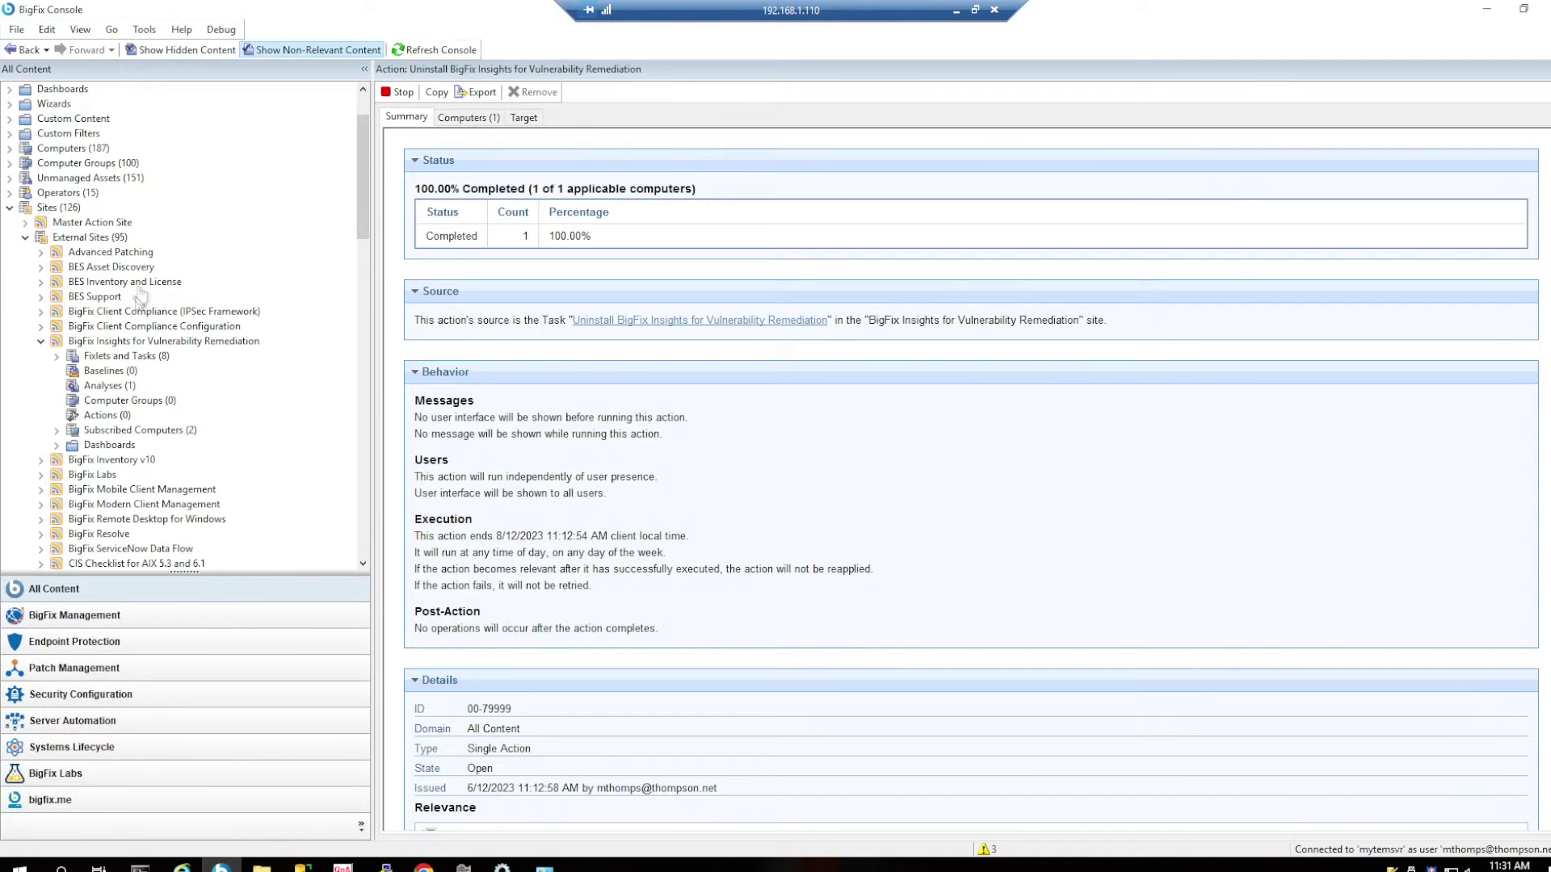
- In the IVR deploy task, change the installation path's drive to D: (D:\BigFix Enterprise\BFIVR)
{"action": "left_click", "coordinate": [112, 359]}
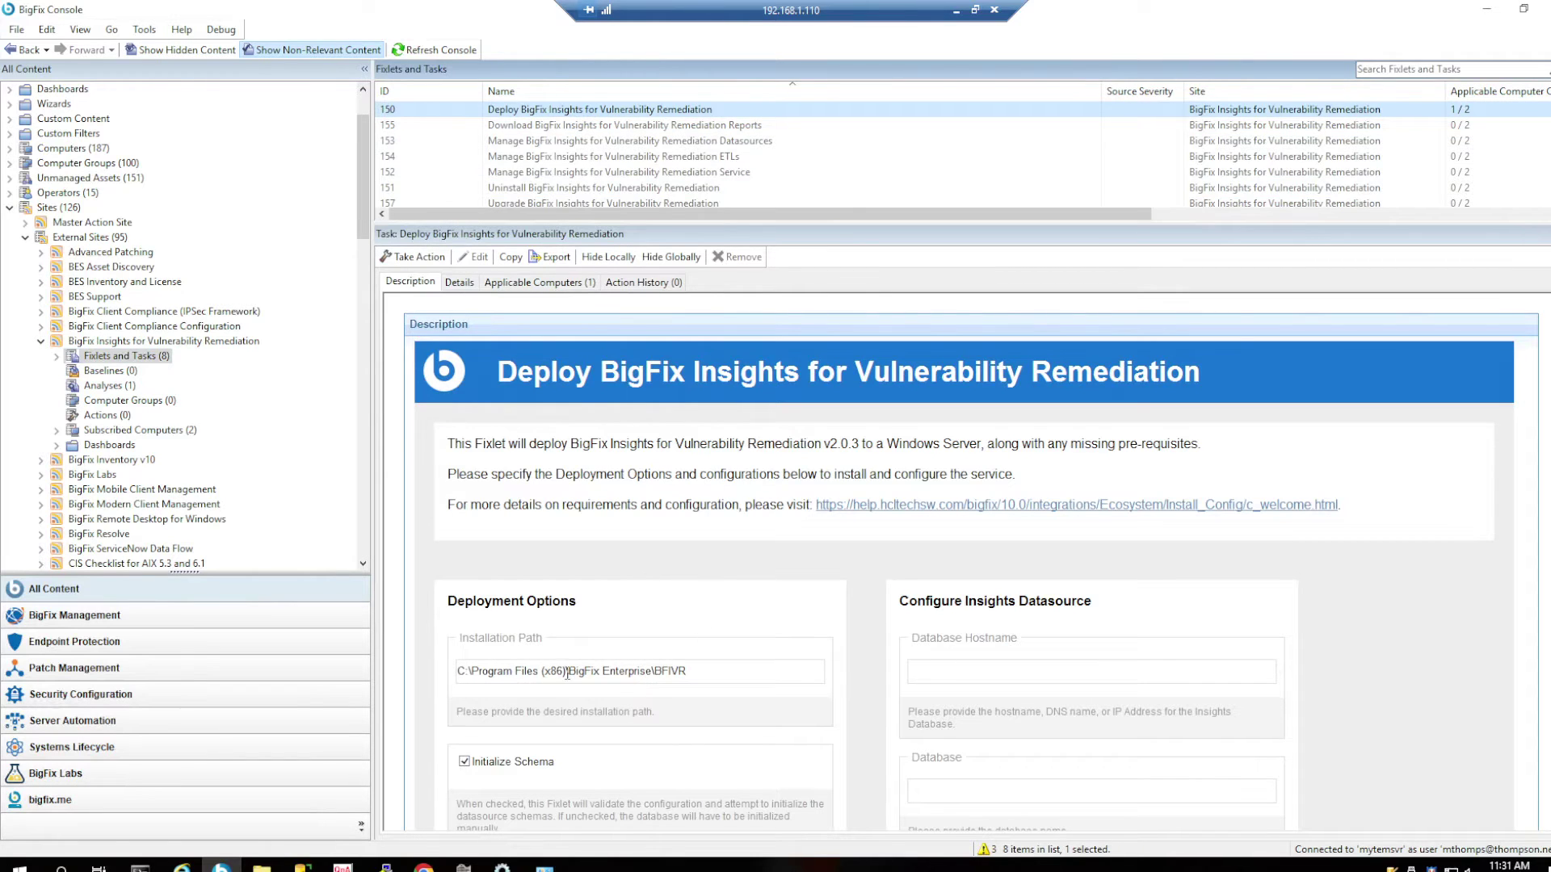
{"action": "left_click_drag", "start_coordinate": [566, 671], "coordinate": [243, 670]}
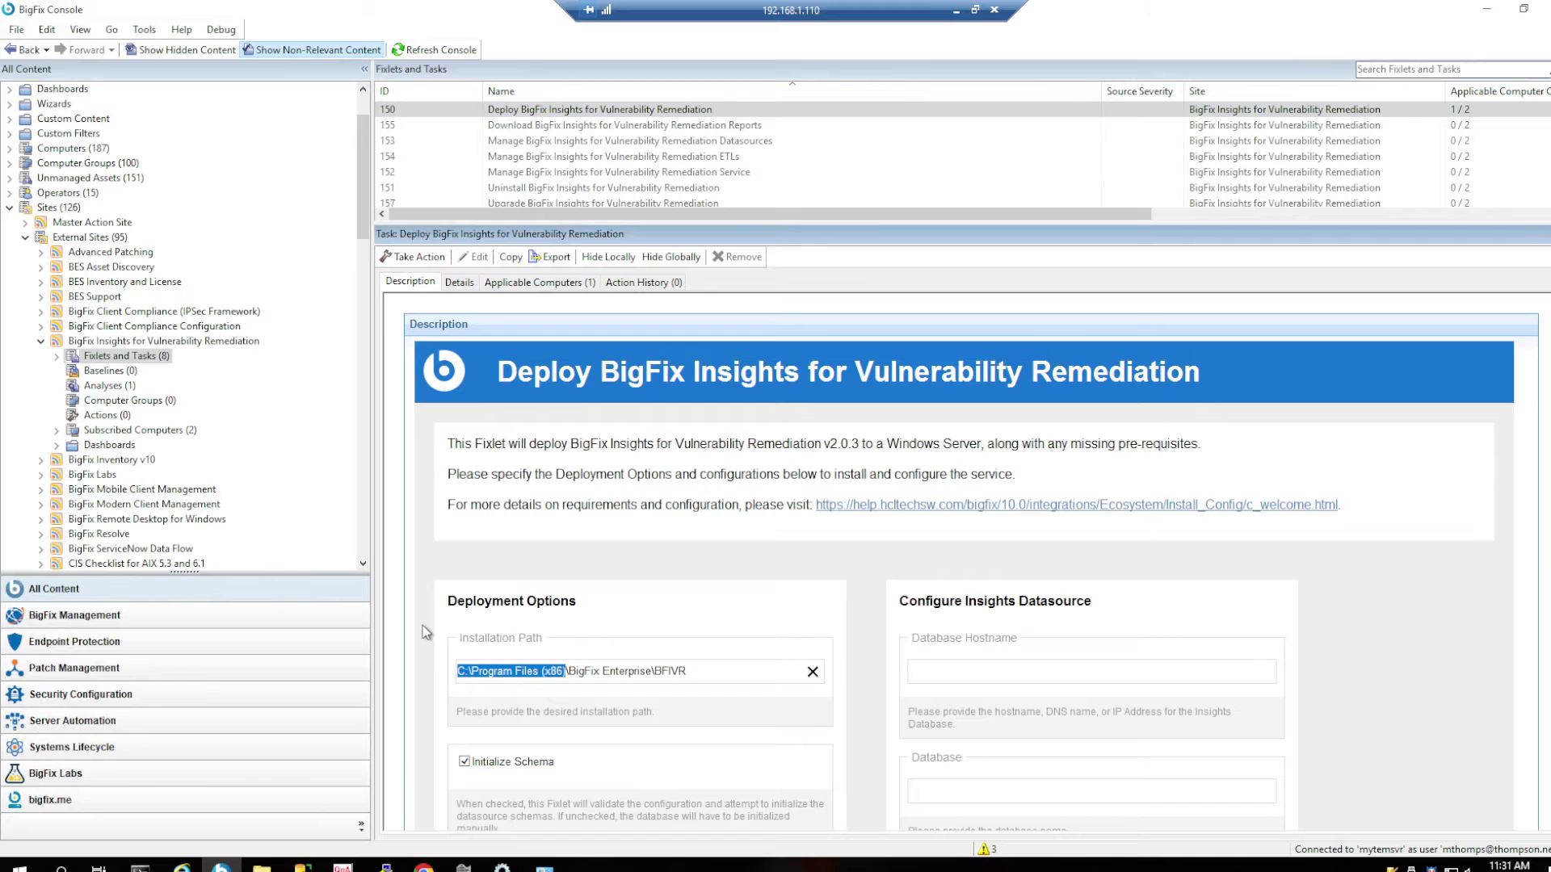
{"action": "type", "text": "D:"}
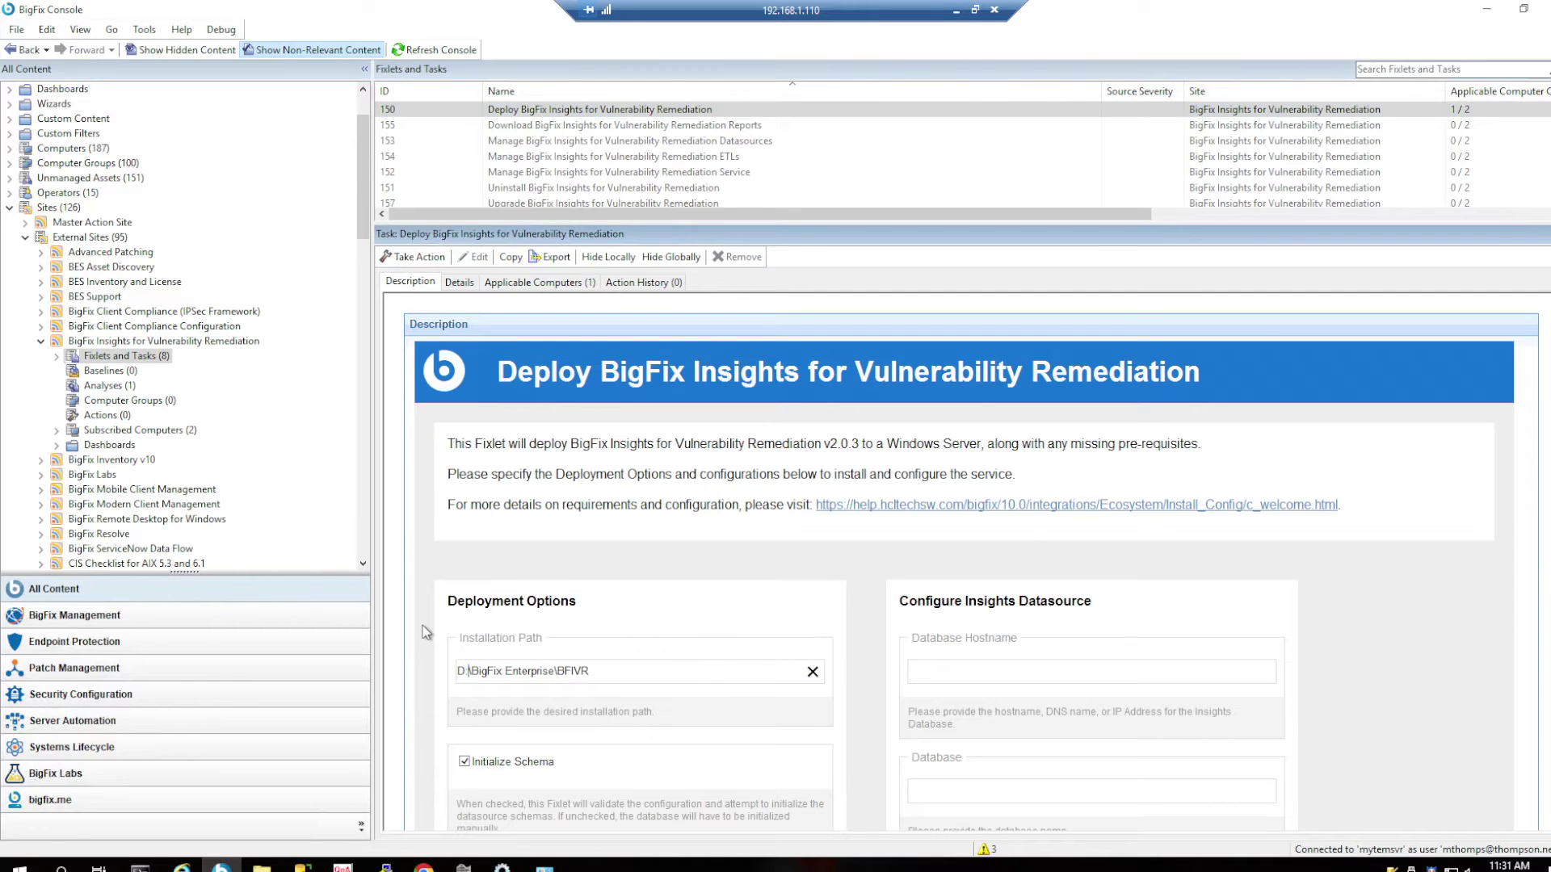
- Verify the BigFix Enterprise folder exists on drive D, then return to the datasource fields
{"action": "left_click", "coordinate": [261, 867]}
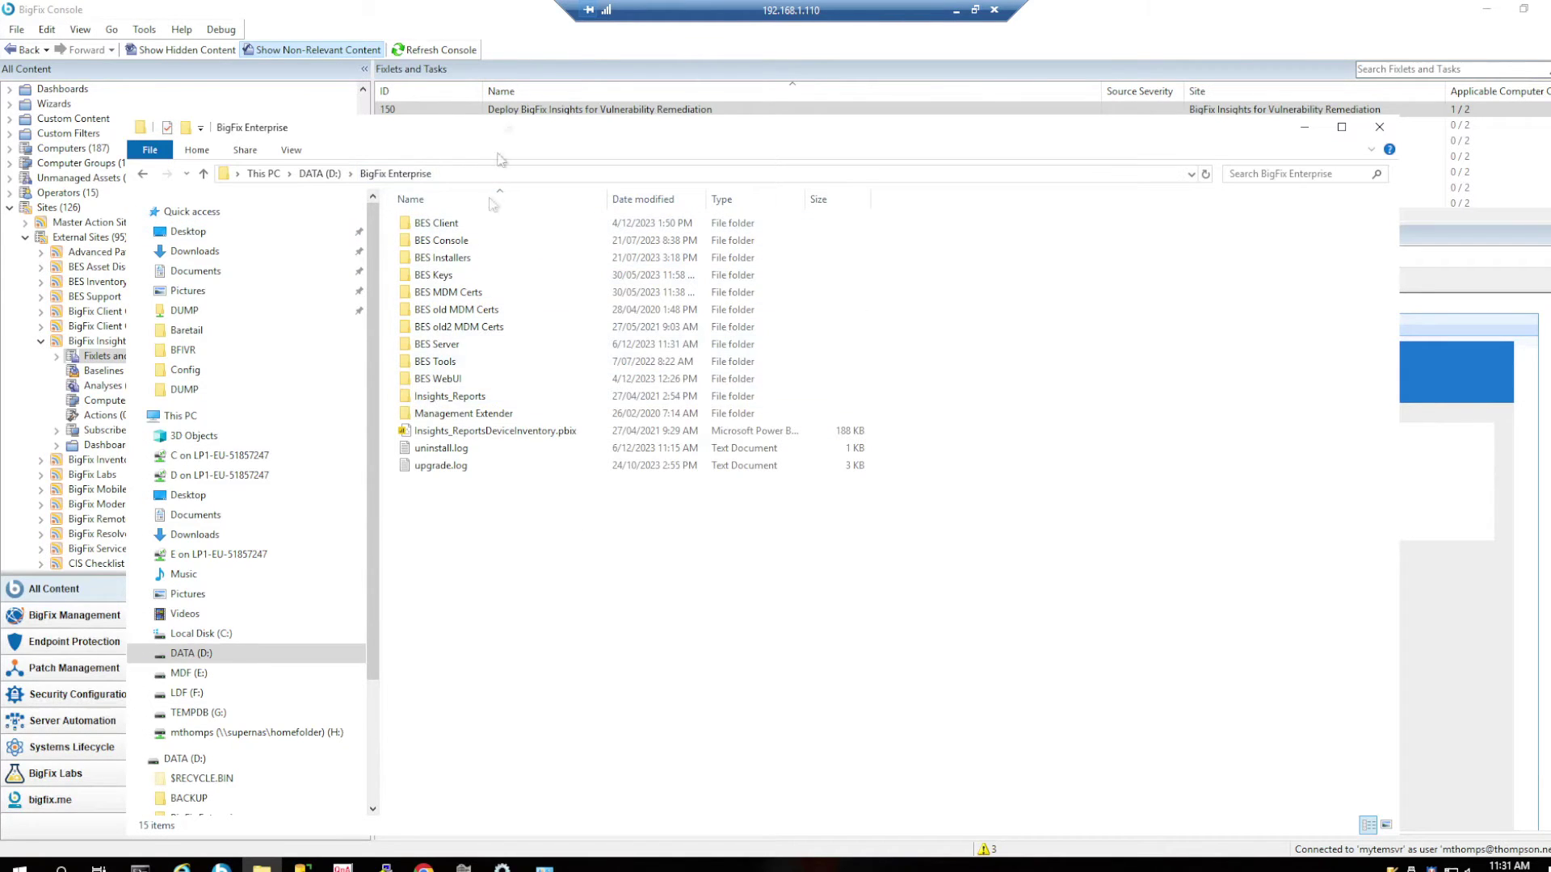
{"action": "left_click", "coordinate": [376, 25]}
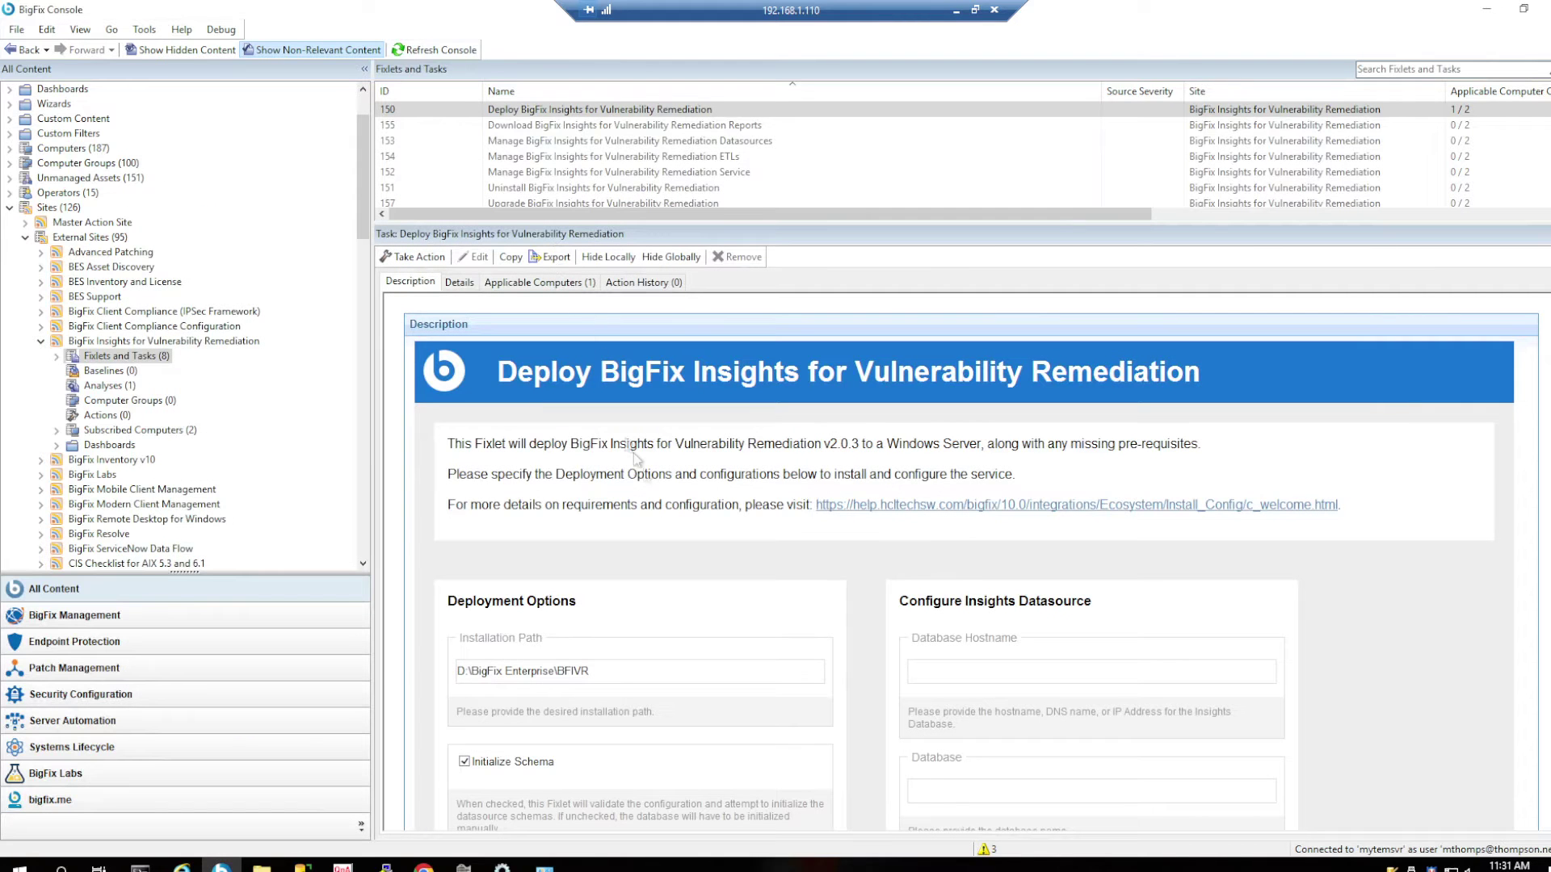
{"action": "scroll", "coordinate": [682, 713], "scroll_direction": "down", "scroll_amount": 2}
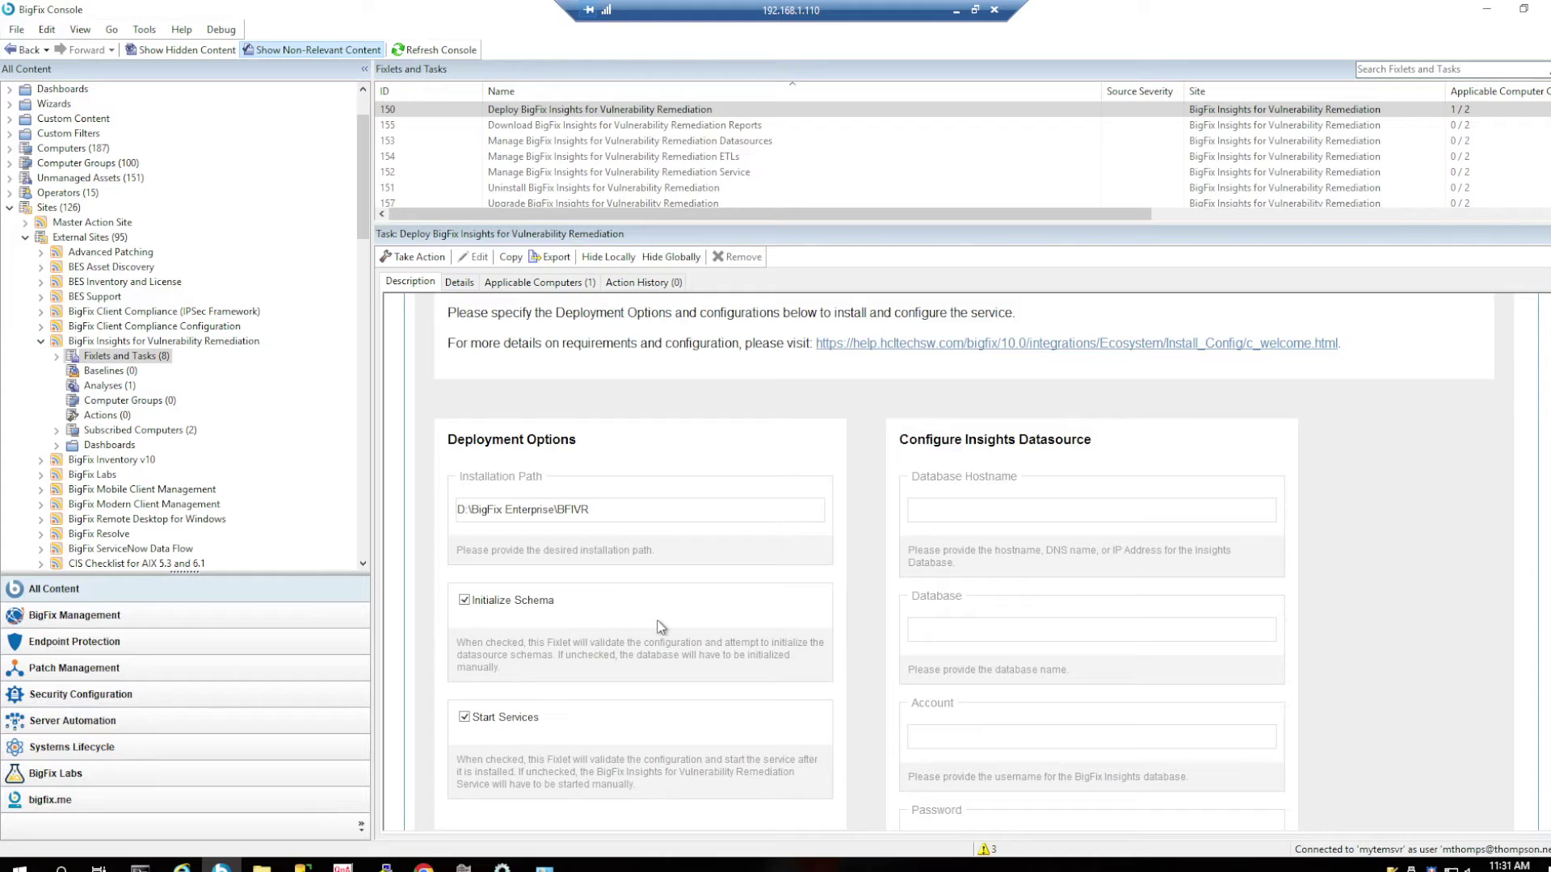
{"action": "scroll", "coordinate": [663, 622], "scroll_direction": "down", "scroll_amount": 2}
{"action": "scroll", "coordinate": [737, 539], "scroll_direction": "up", "scroll_amount": 2}
{"action": "left_click", "coordinate": [968, 517]}
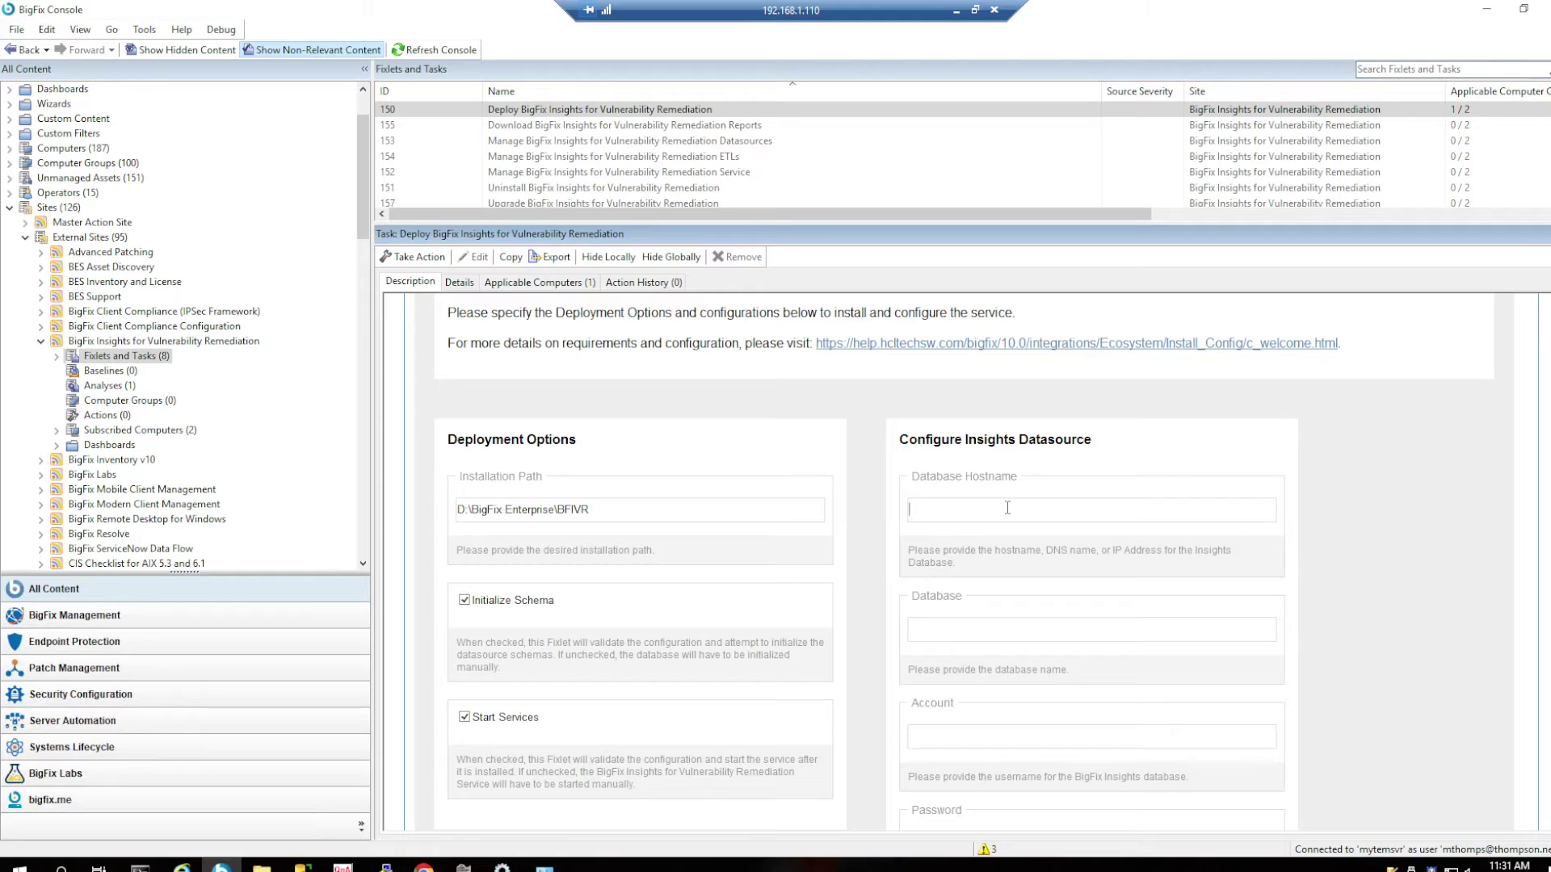
- Set the datasource hostname to localhost and the database to BFInsights
{"action": "type", "text": "localhg"}
{"action": "key", "text": "BackSpace"}
{"action": "type", "text": "ost"}
{"action": "left_click", "coordinate": [974, 629]}
{"action": "type", "text": "BFInsights"}
- Enter the database account name and its password
{"action": "scroll", "coordinate": [987, 626], "scroll_direction": "down", "scroll_amount": 3}
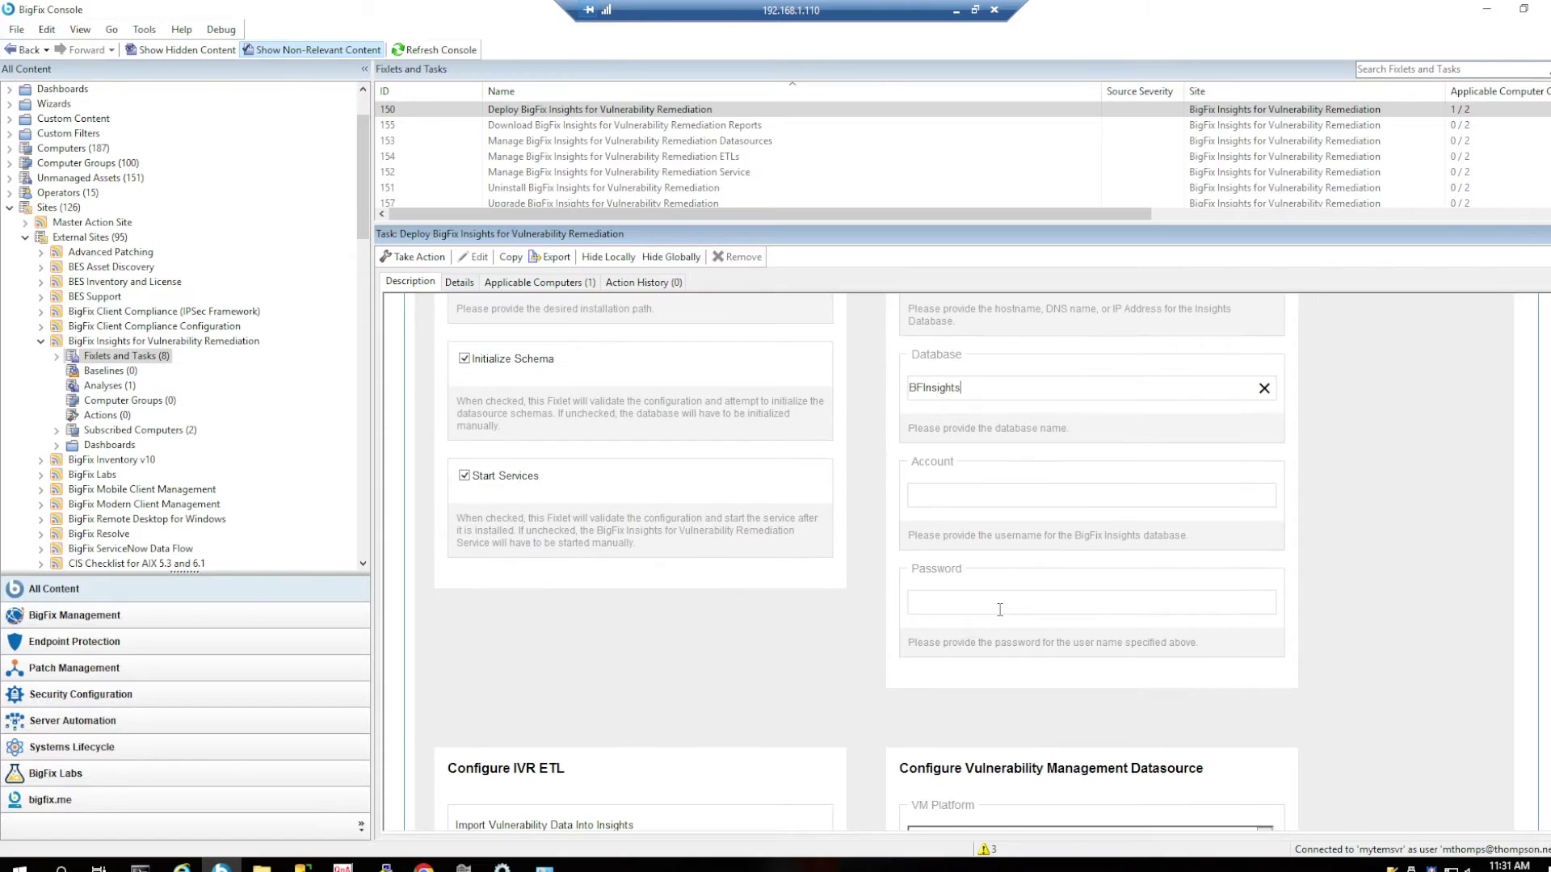
{"action": "left_click", "coordinate": [990, 496]}
{"action": "type", "text": "bfsql"}
{"action": "key", "text": "Tab"}
{"action": "type", "text": "•••••••"}
- Select TenableSC as the VM Platform and check the help page's example import schedule
{"action": "scroll", "coordinate": [959, 564], "scroll_direction": "down", "scroll_amount": 4}
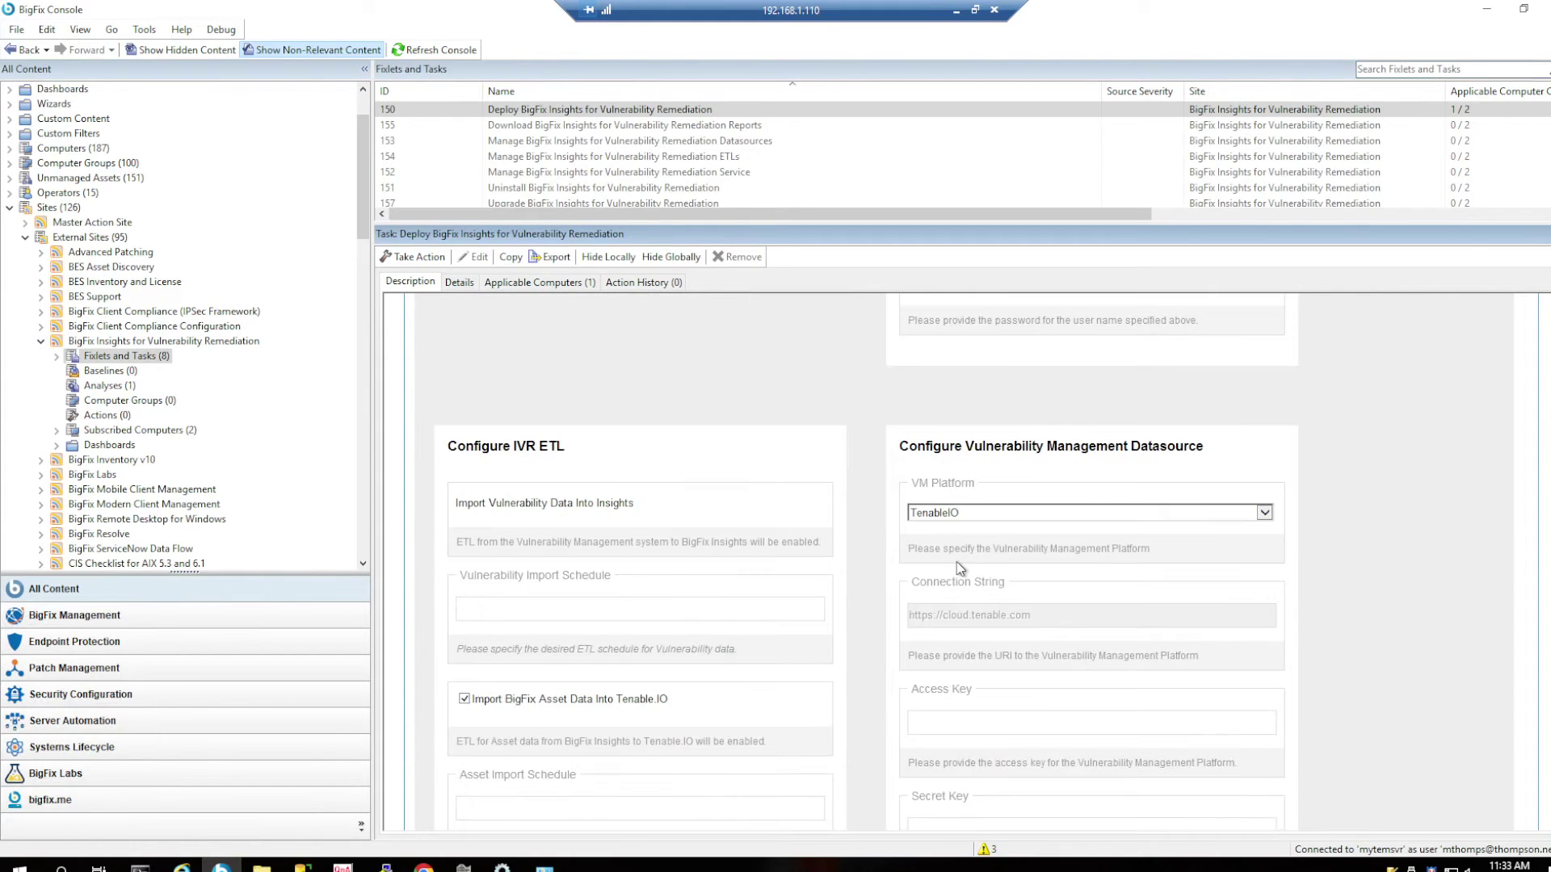
{"action": "left_click", "coordinate": [1042, 515]}
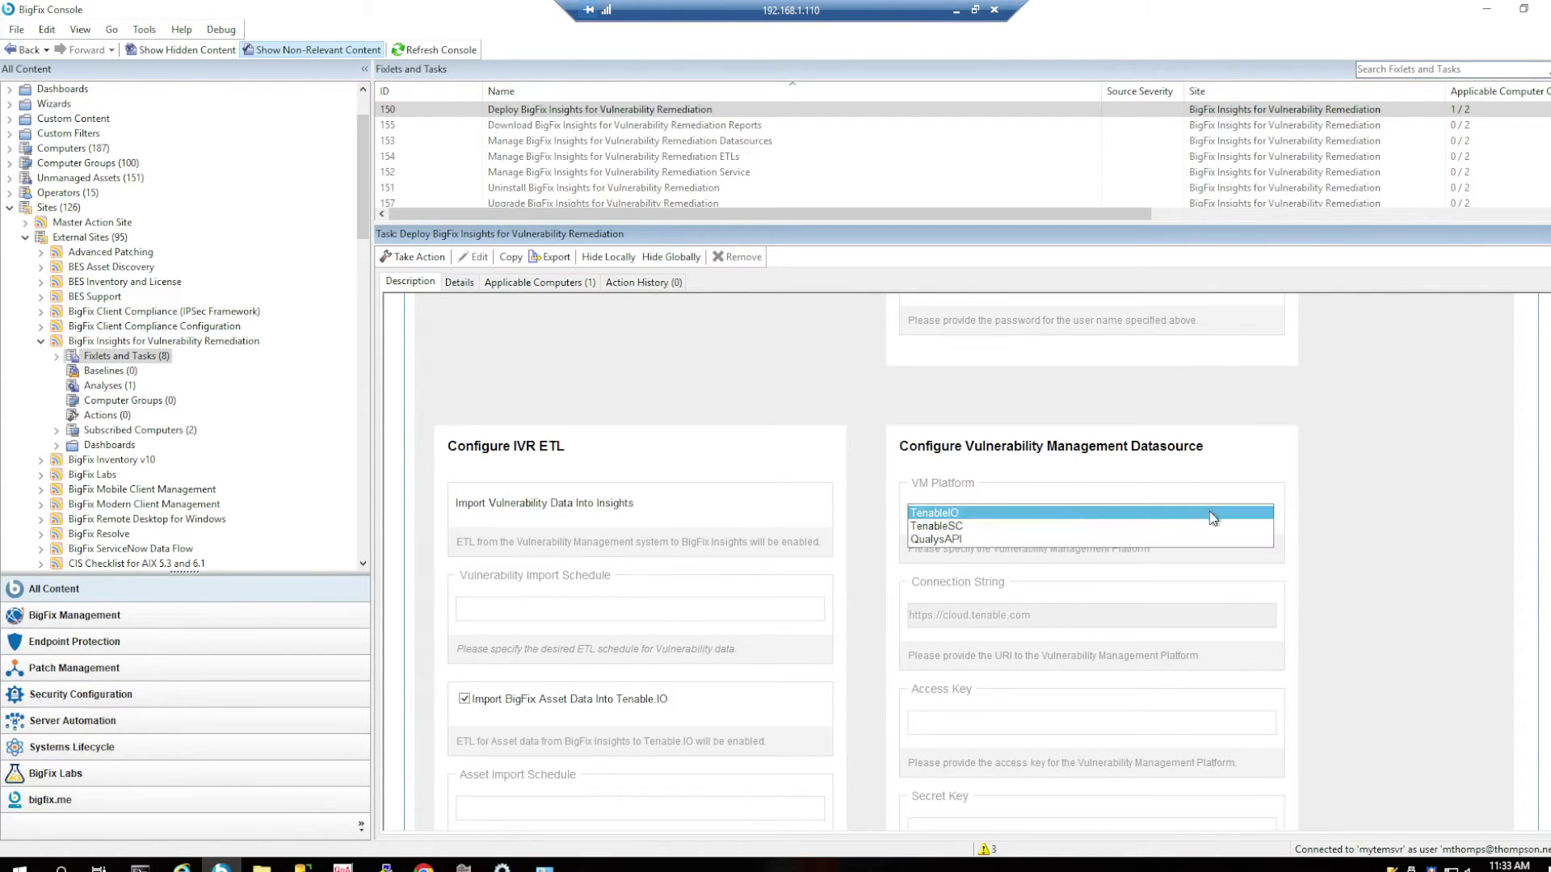
{"action": "left_click", "coordinate": [1015, 525]}
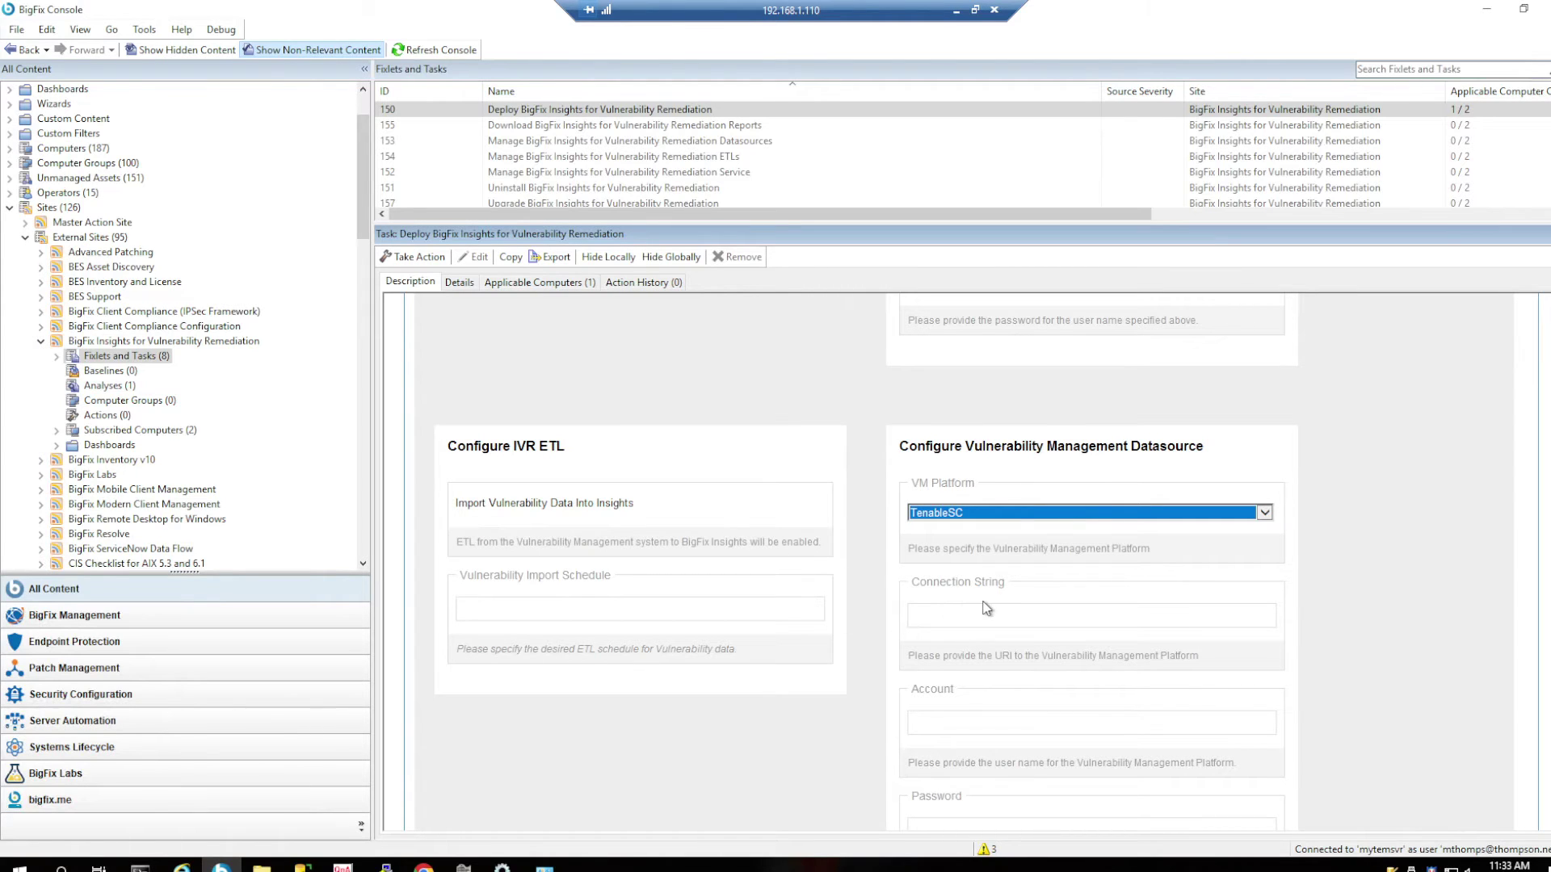
{"action": "scroll", "coordinate": [723, 741], "scroll_direction": "down", "scroll_amount": 3}
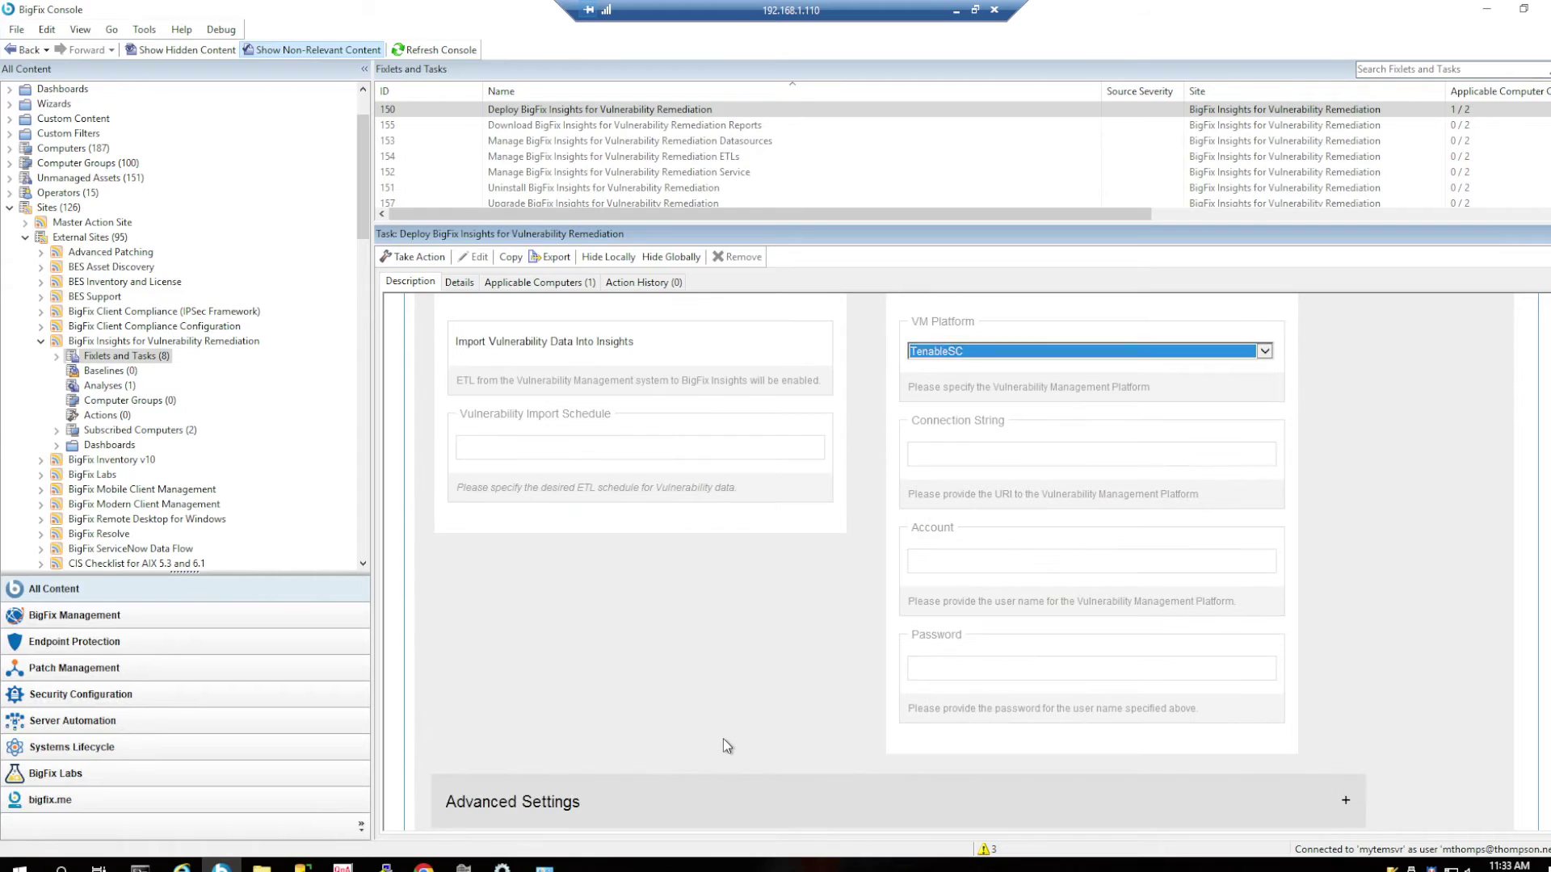
{"action": "left_click", "coordinate": [727, 744]}
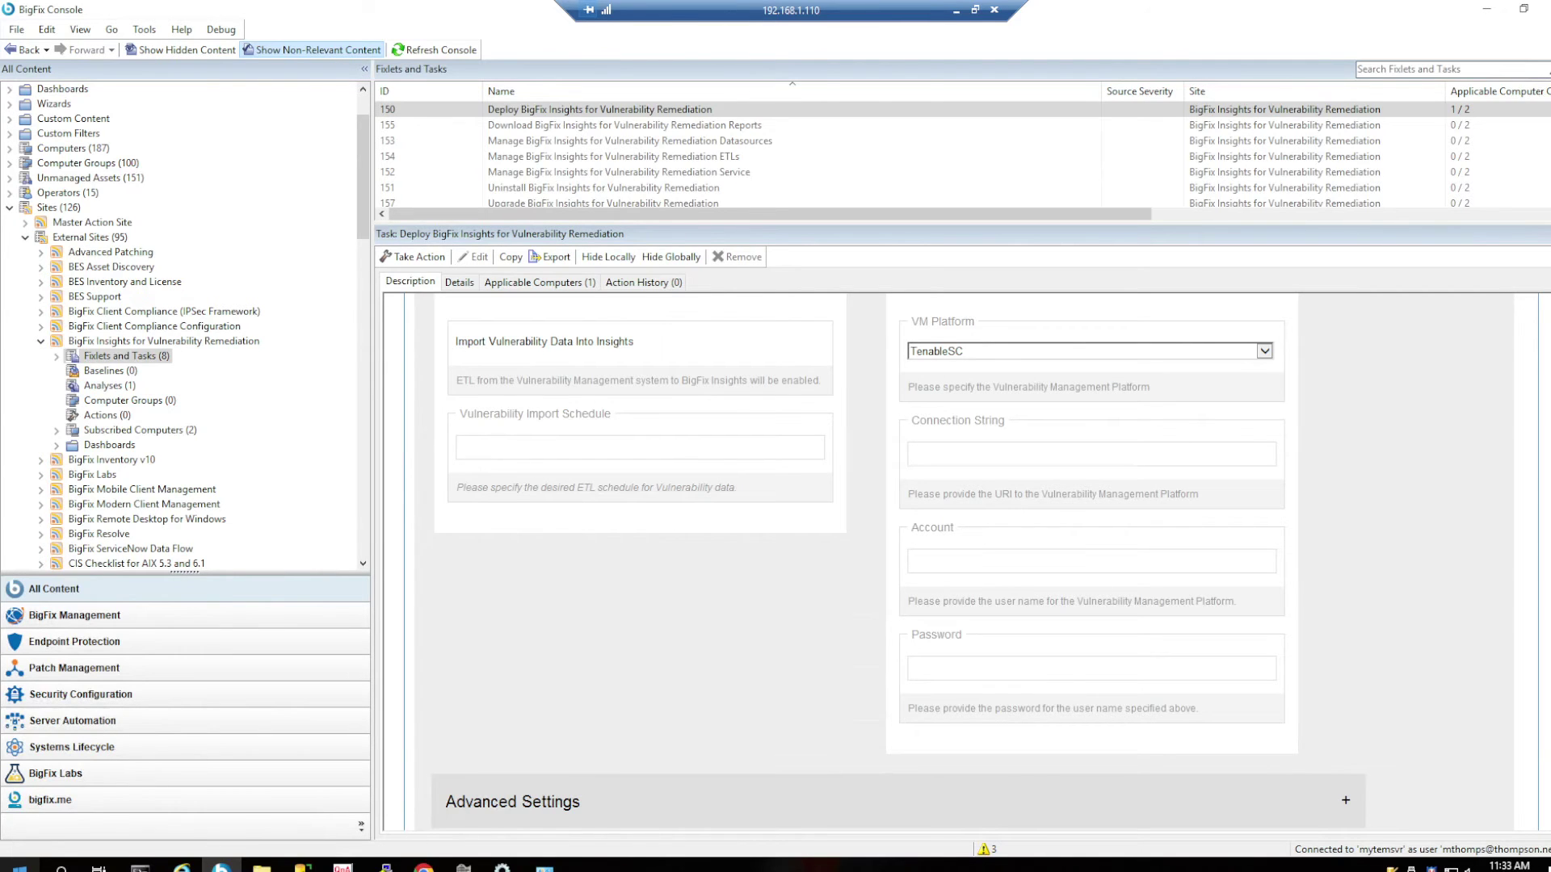
{"action": "left_click", "coordinate": [423, 866]}
{"action": "left_click", "coordinate": [579, 443]}
- Paste the example cron 10/30 10 * * * and edit it to */60 * * * *
{"action": "right_click", "coordinate": [579, 443]}
{"action": "left_click", "coordinate": [637, 484]}
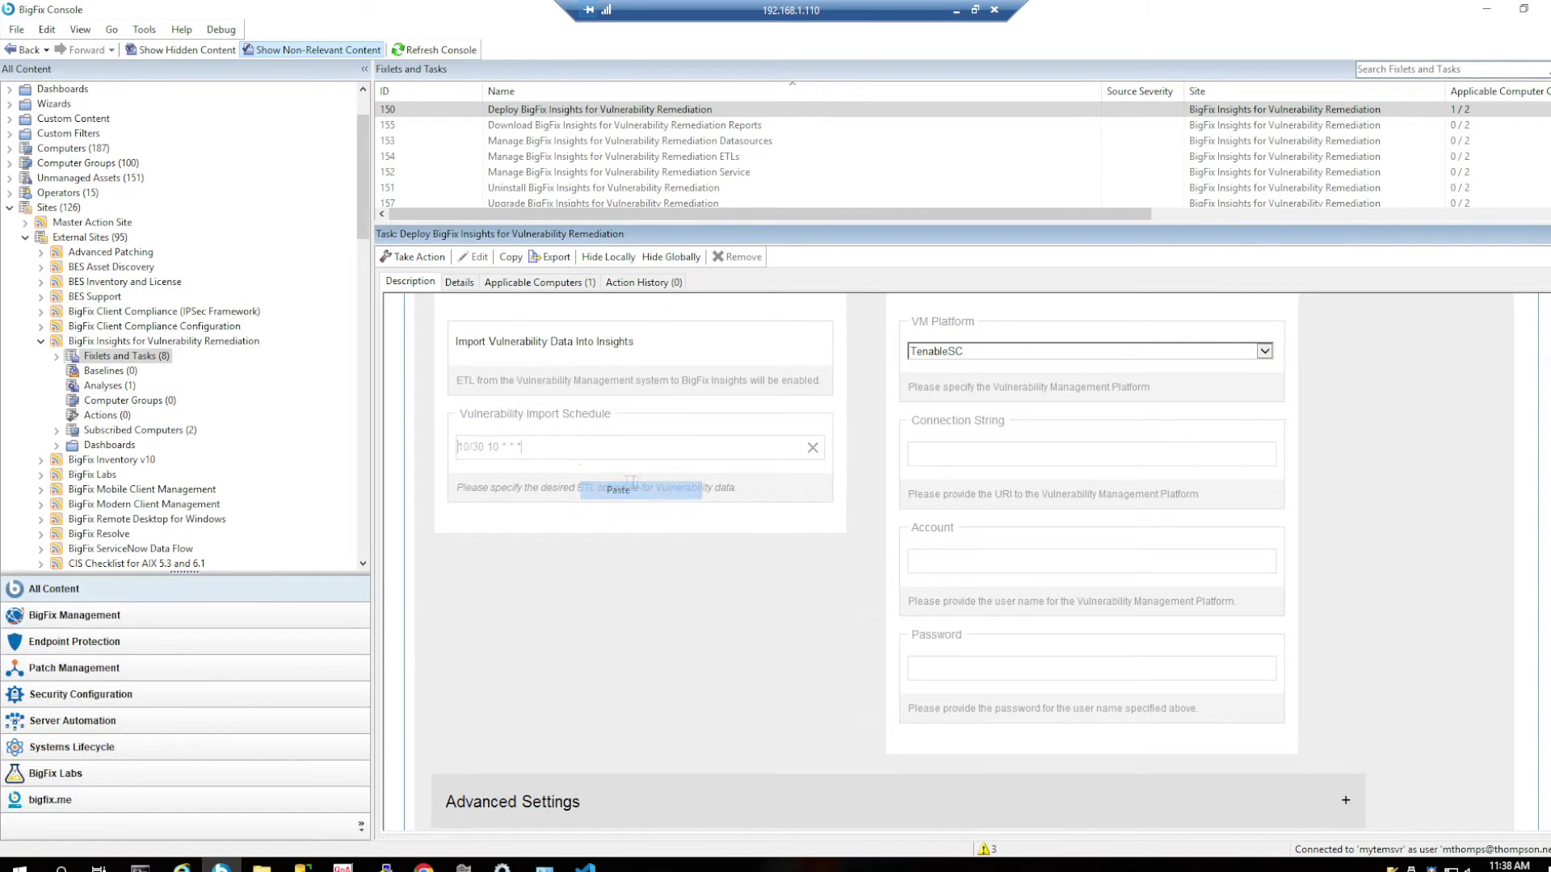
{"action": "left_click_drag", "start_coordinate": [469, 449], "coordinate": [450, 449]}
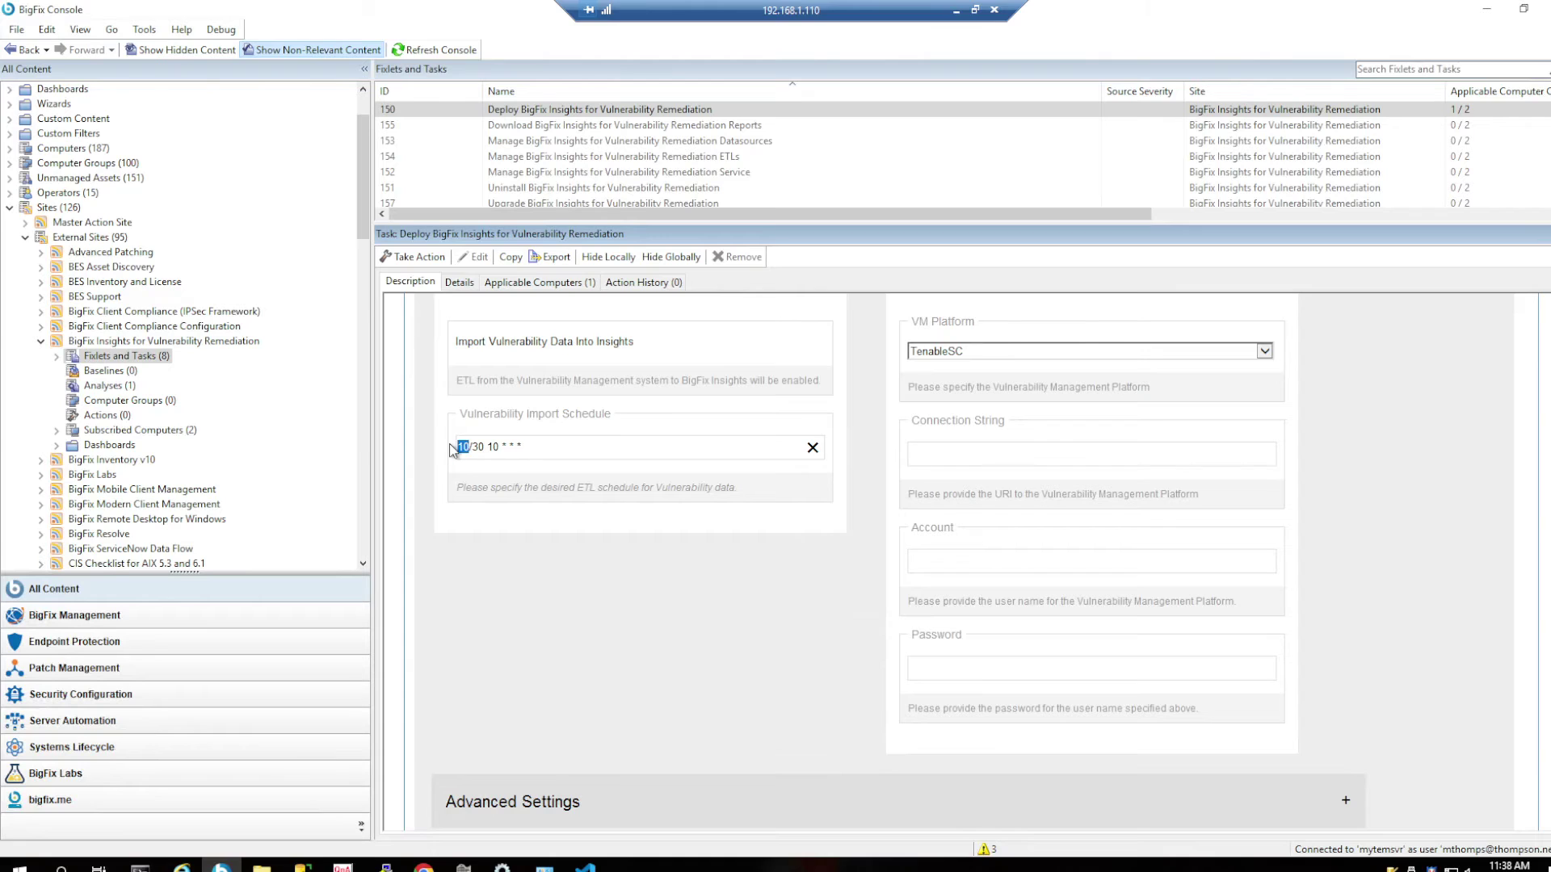
{"action": "type", "text": "*"}
{"action": "type", "text": "*"}
{"action": "key", "text": "Right"}
{"action": "left_click", "coordinate": [993, 476]}
{"action": "left_click", "coordinate": [993, 455]}
{"action": "type", "text": "https://192.168.1.116"}
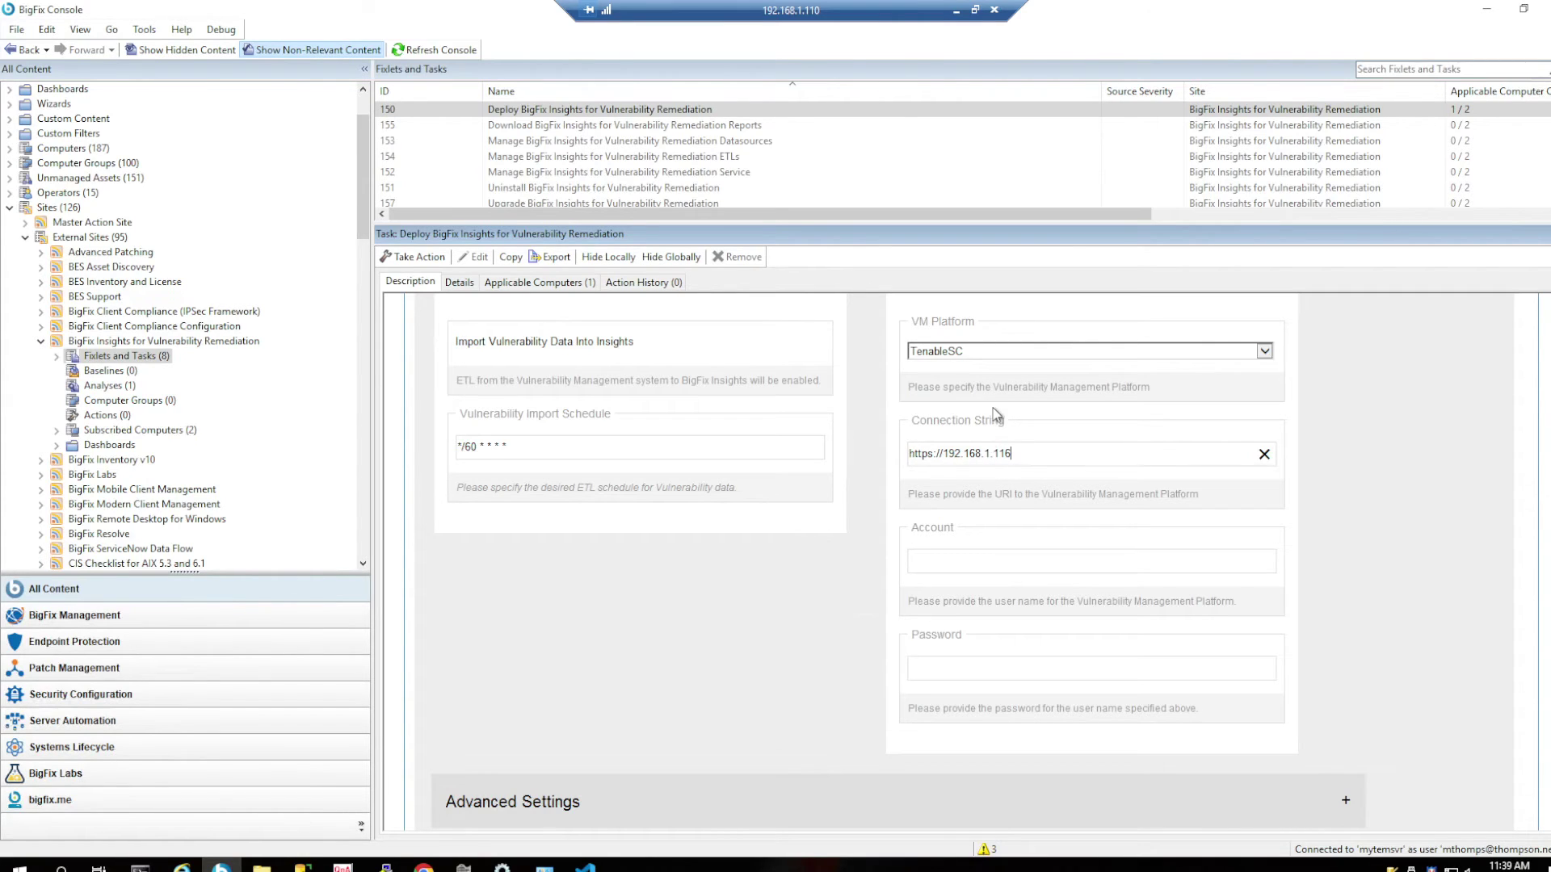
- Enter the Tenable.sc security manager account and its password in the deploy task
{"action": "left_click", "coordinate": [973, 563]}
{"action": "type", "text": "secmgr"}
{"action": "key", "text": "Tab"}
{"action": "type", "text": "•••••••••••••••"}
{"action": "key", "text": "shift+Tab"}
{"action": "key", "text": "shift+Tab"}
{"action": "left_click", "coordinate": [423, 866]}
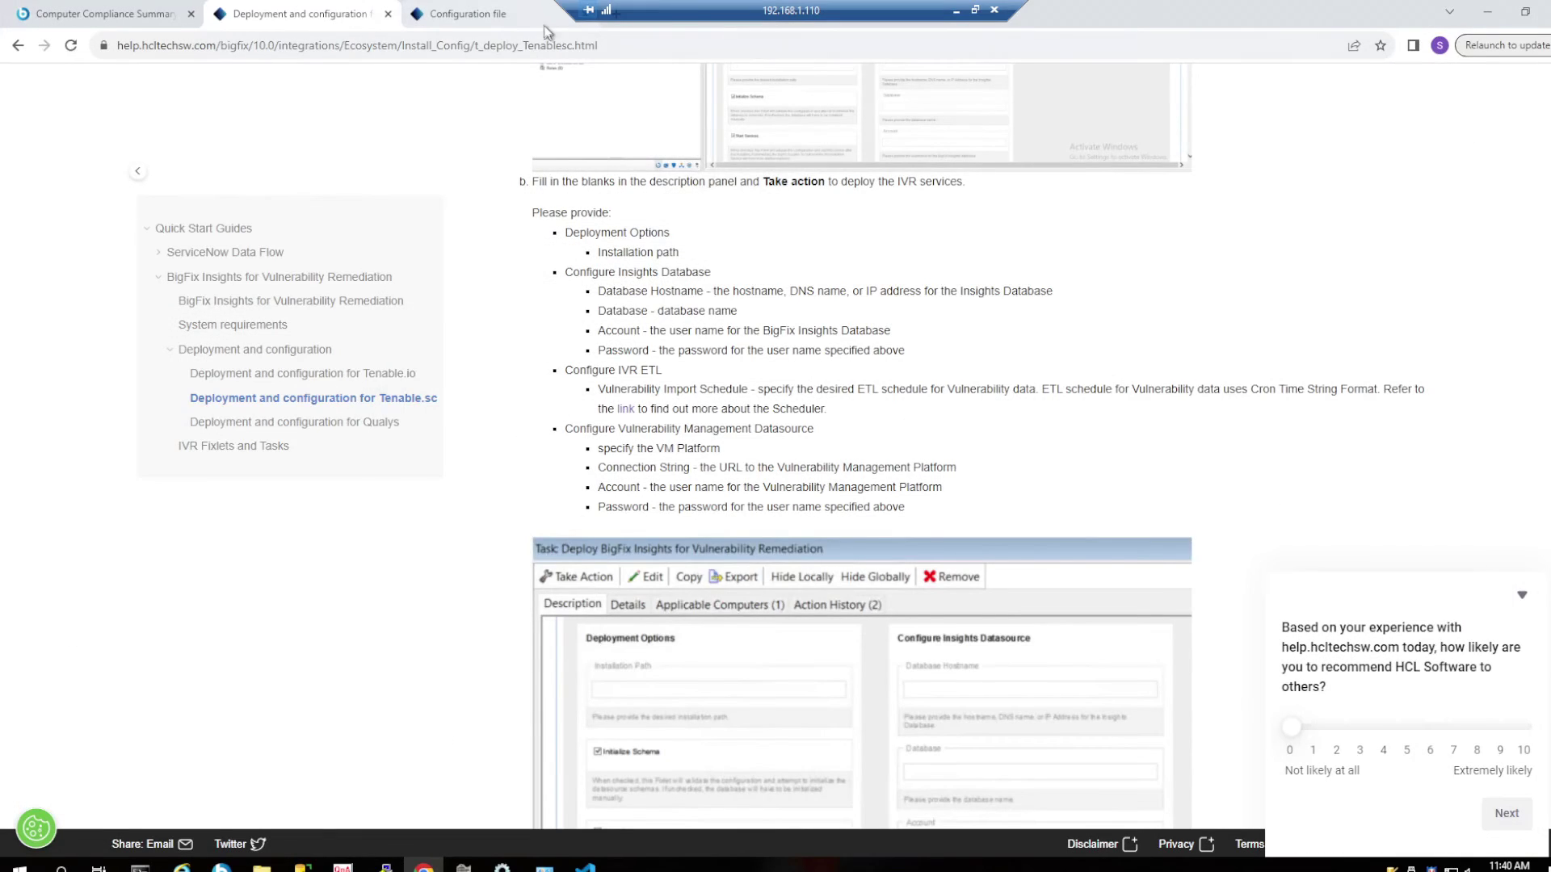
{"action": "left_click", "coordinate": [517, 14]}
{"action": "left_click", "coordinate": [488, 44]}
{"action": "type", "text": "h"}
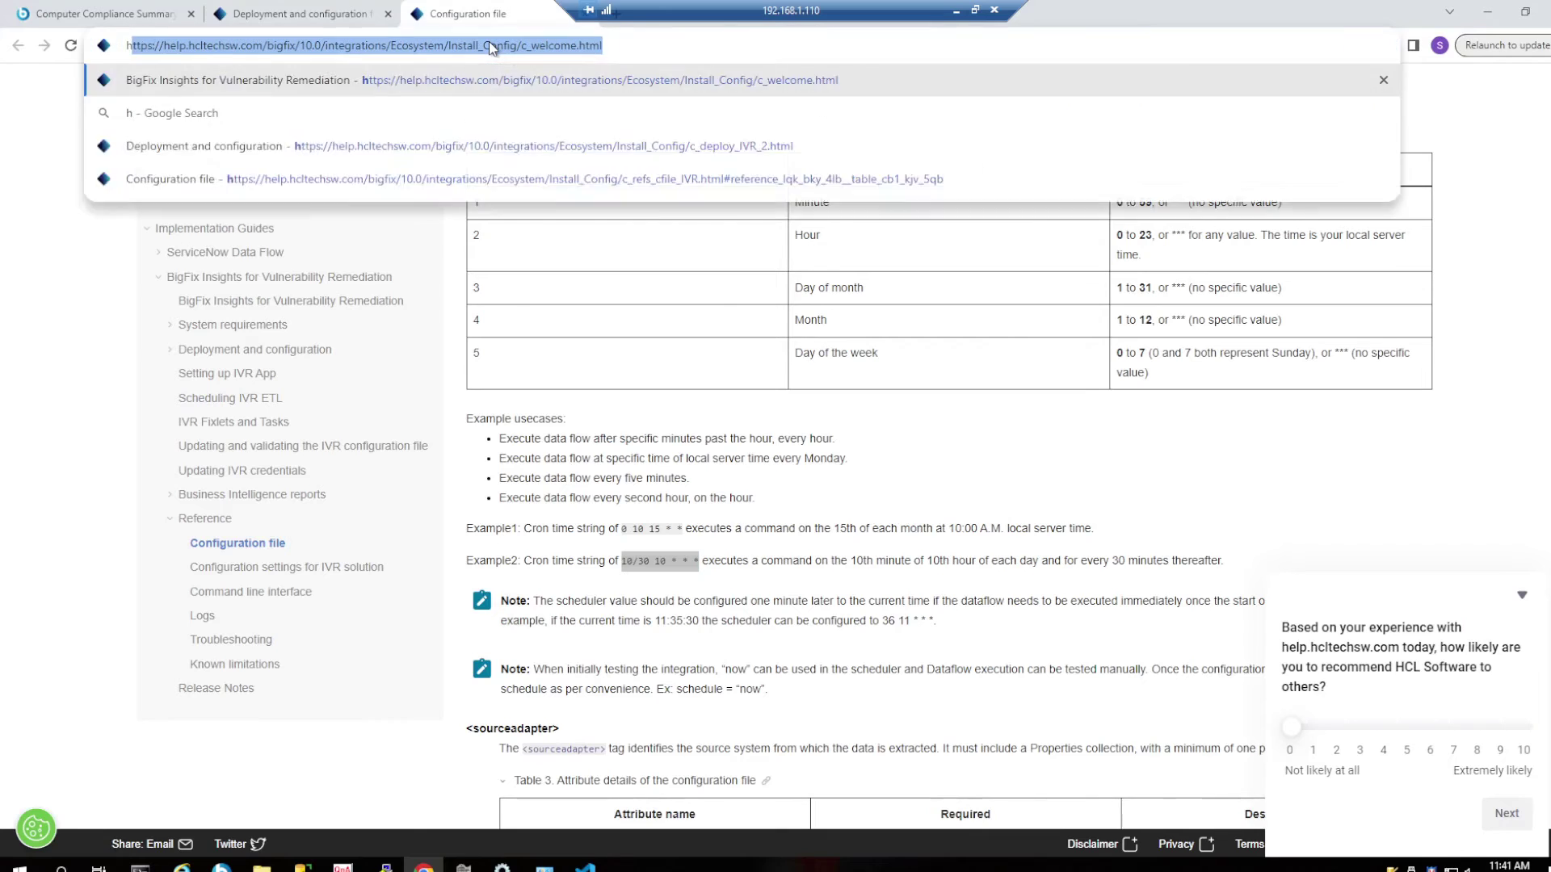
{"action": "type", "text": "ttps://"}
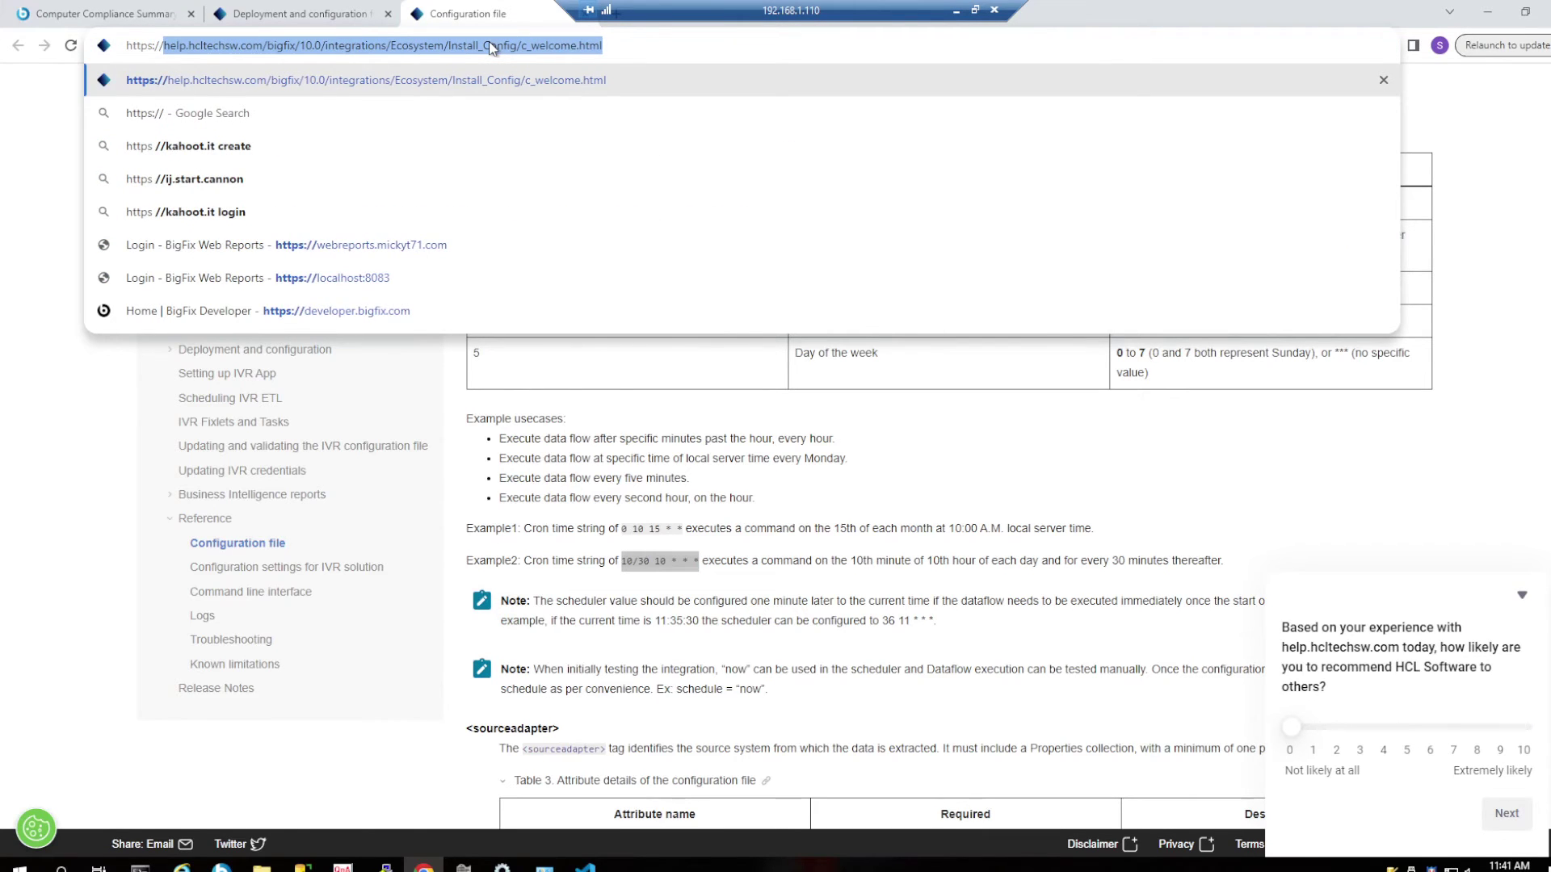
{"action": "type", "text": "192.1"}
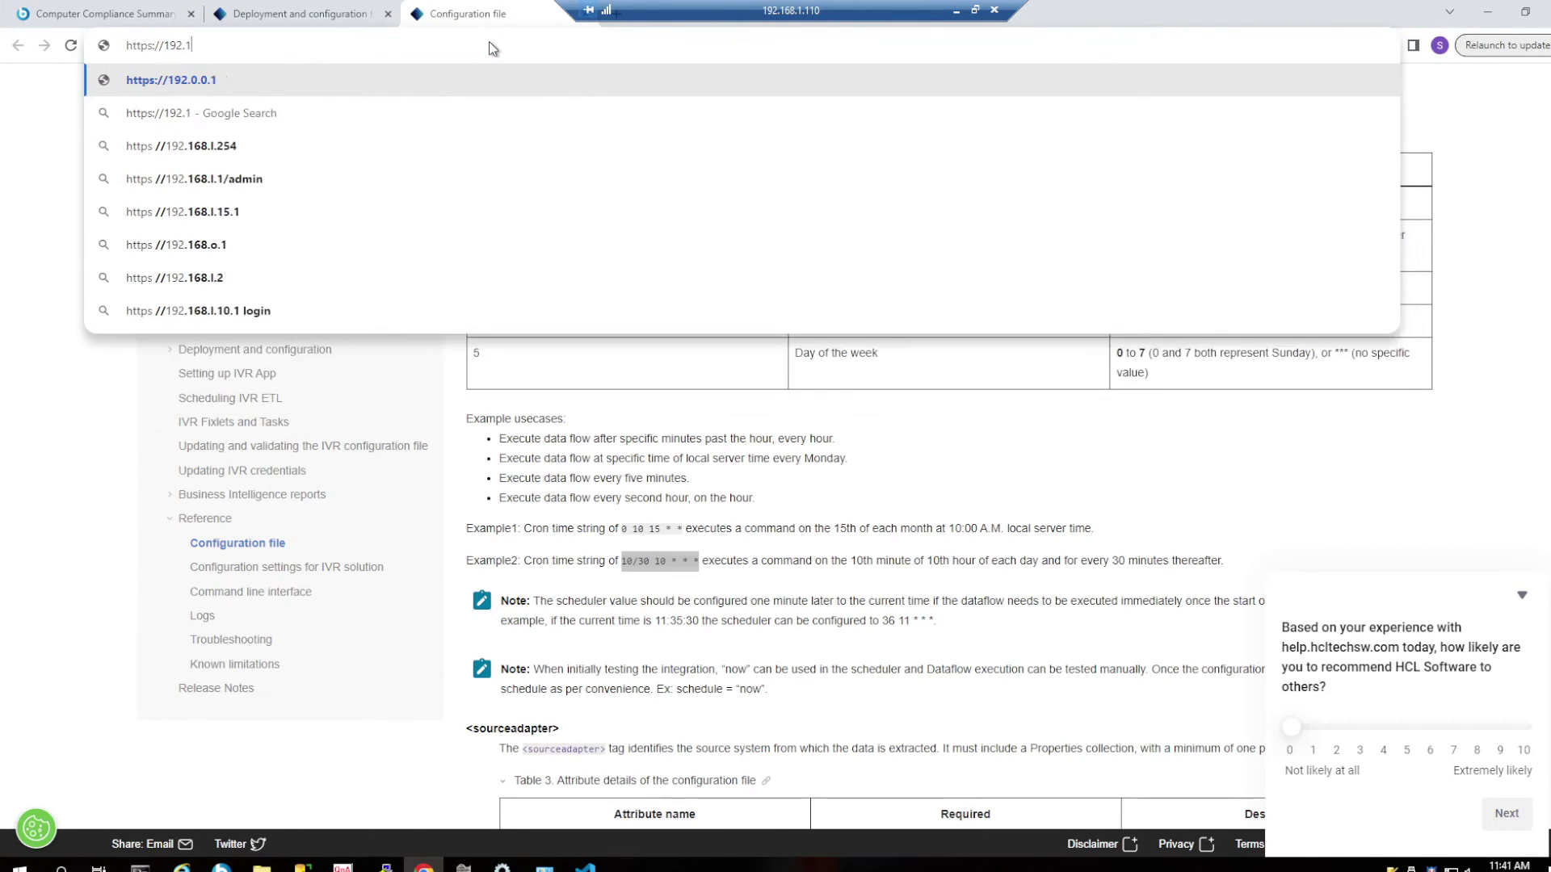
{"action": "type", "text": "68.1.116"}
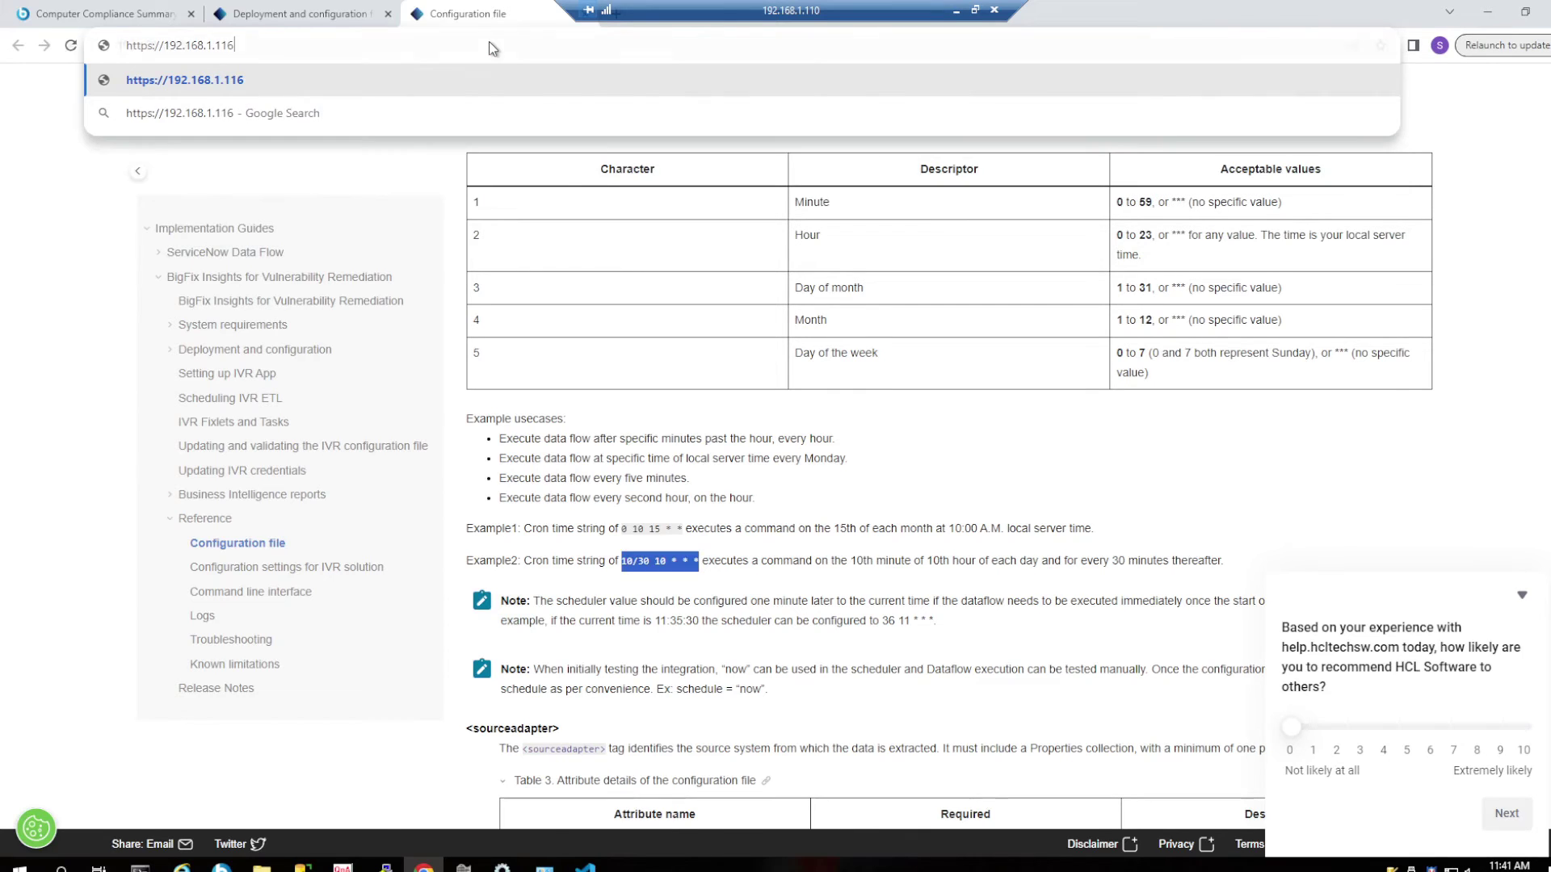
{"action": "key", "text": "Return"}
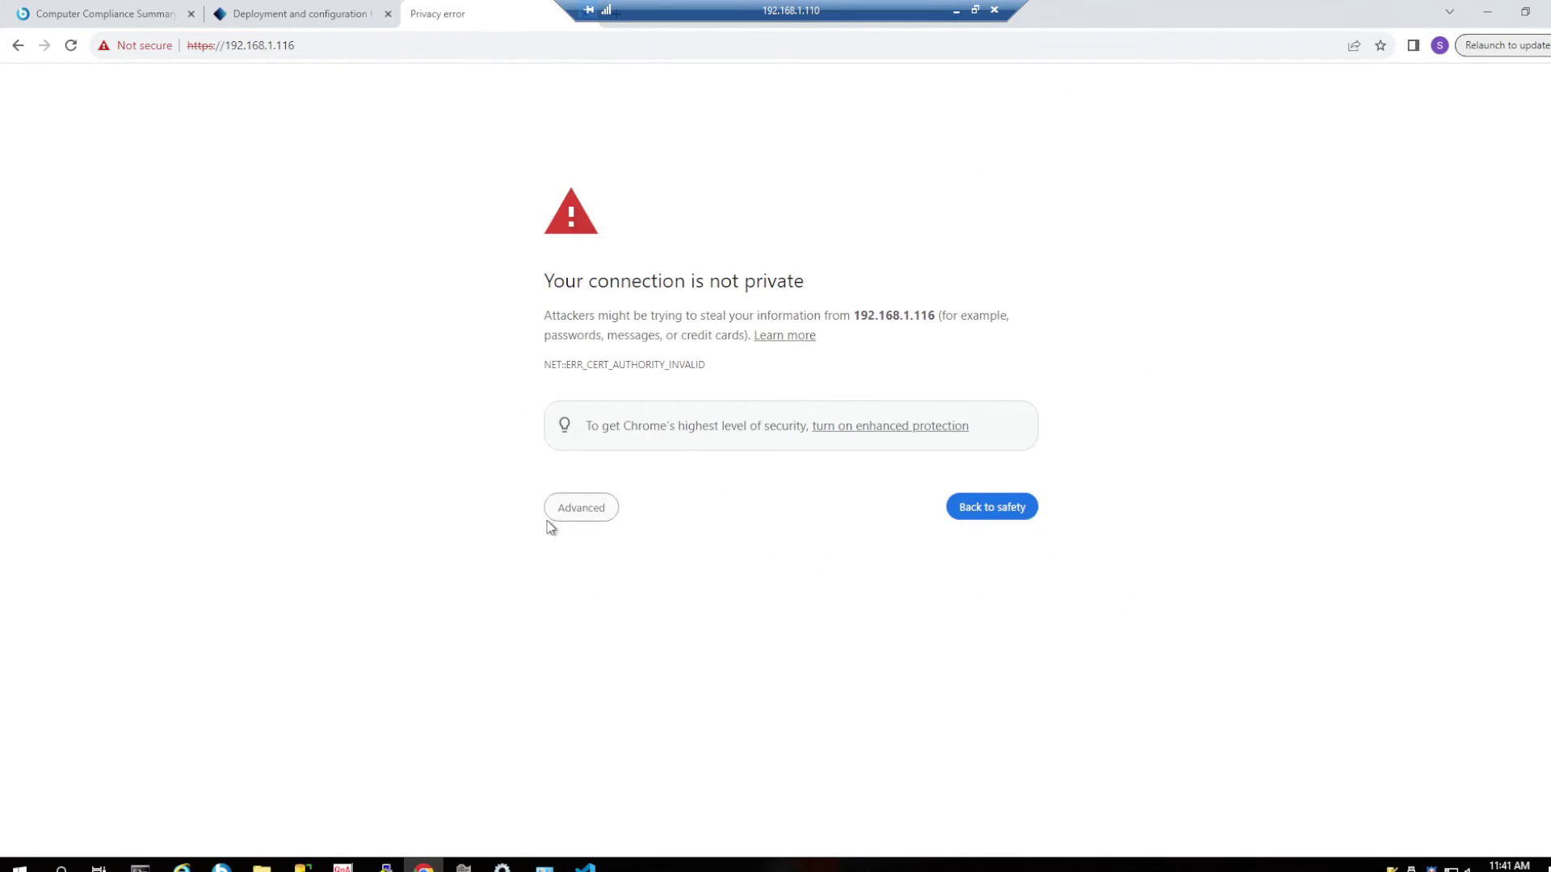
{"action": "left_click", "coordinate": [595, 524]}
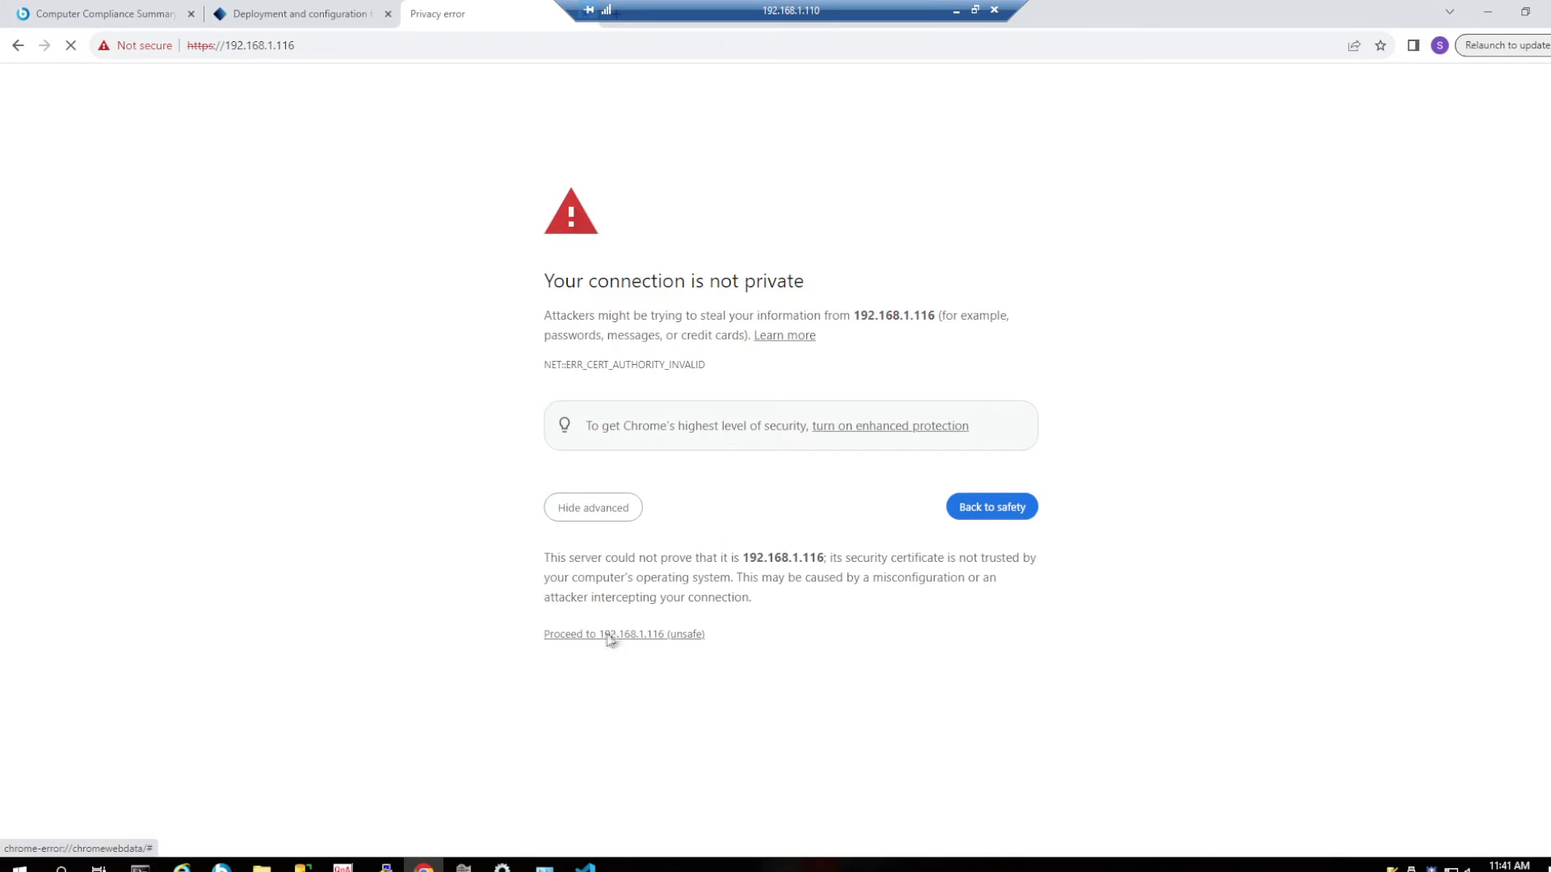
{"action": "left_click", "coordinate": [609, 634]}
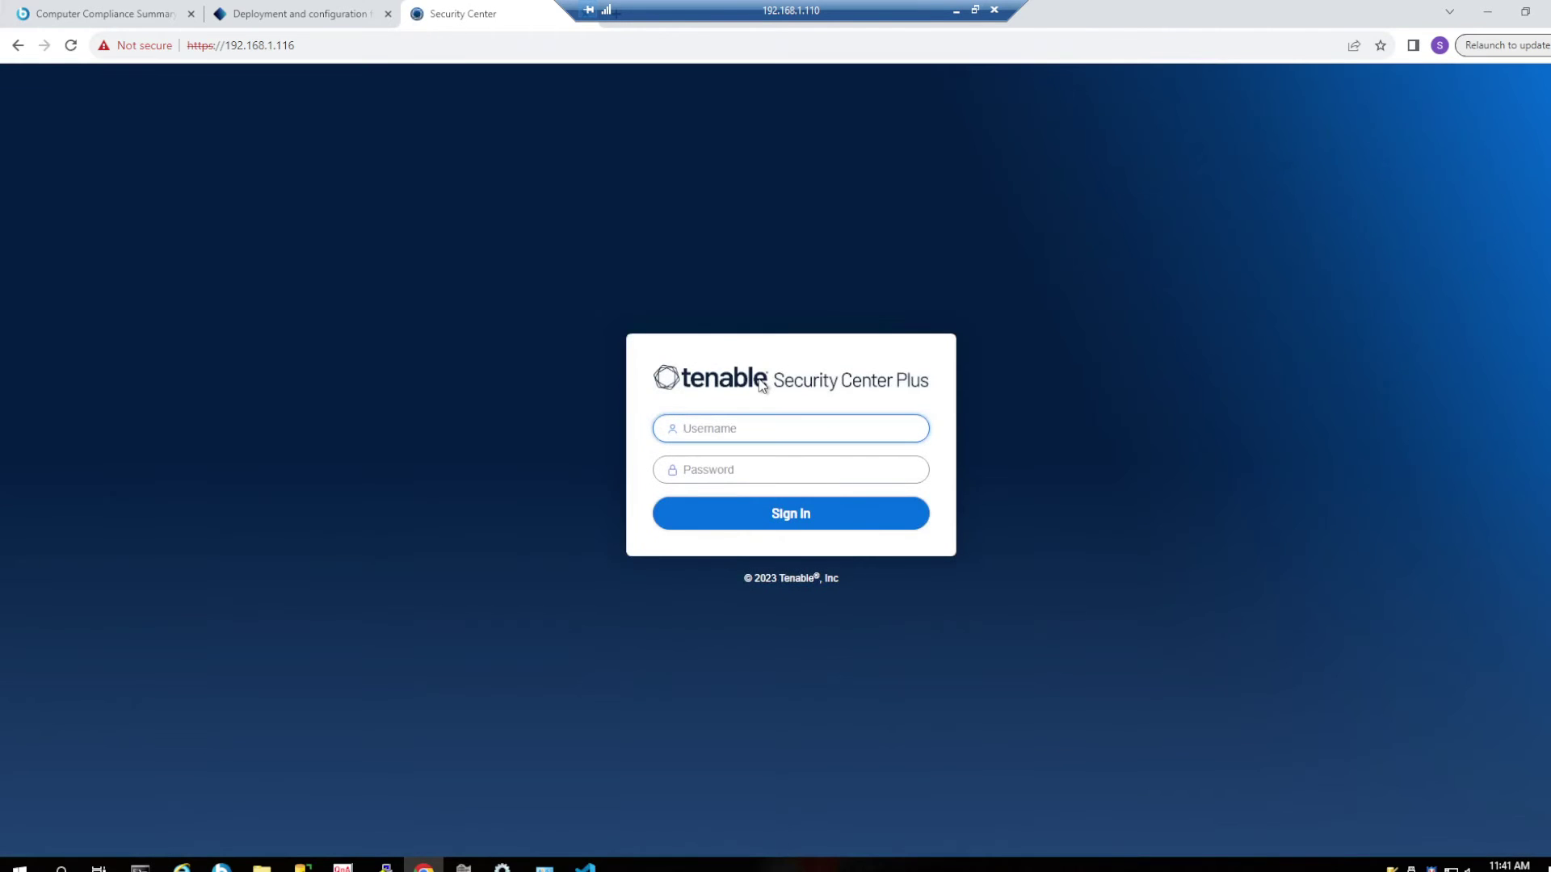
- Sign in to Tenable Security Center Plus with the security manager credentials, then return to BigFix Console
{"action": "type", "text": "secmgr"}
{"action": "key", "text": "Tab"}
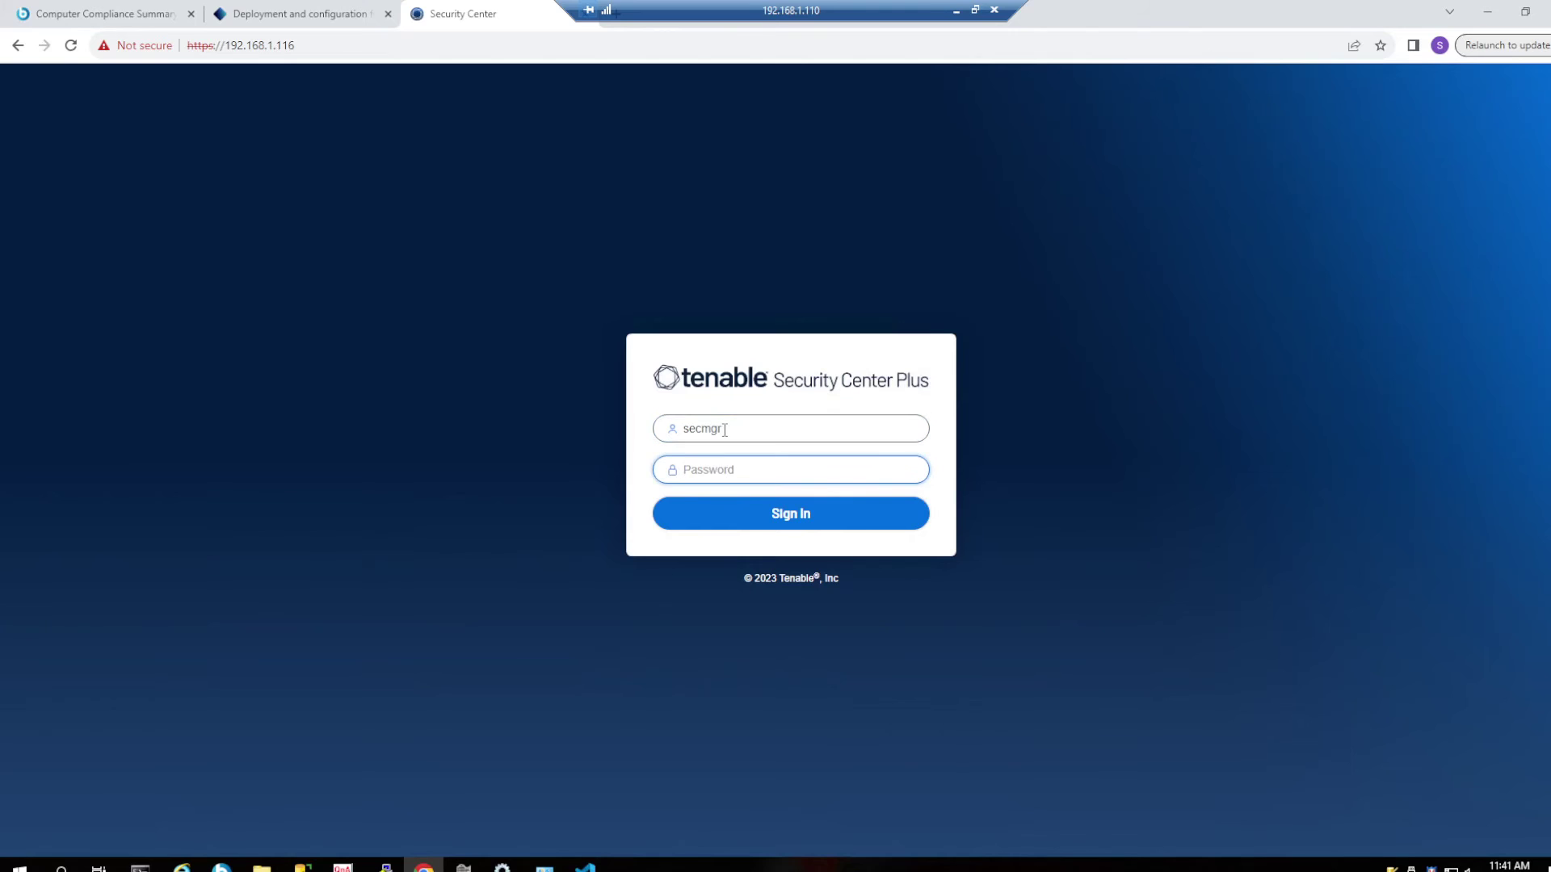
{"action": "type", "text": "•••••••••"}
{"action": "key", "text": "Return"}
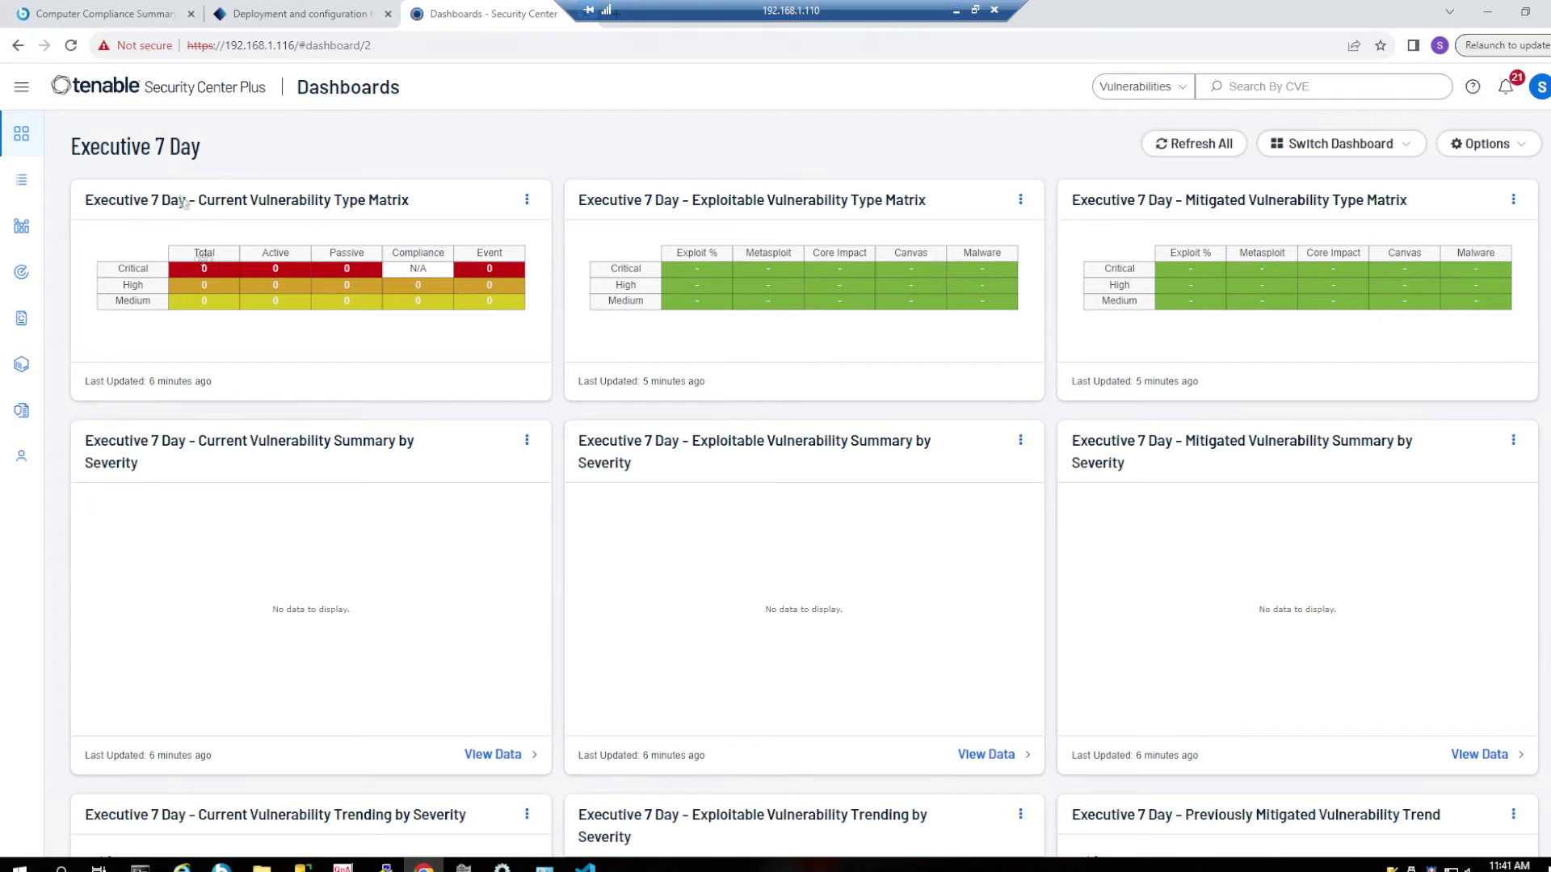
{"action": "left_click", "coordinate": [220, 866]}
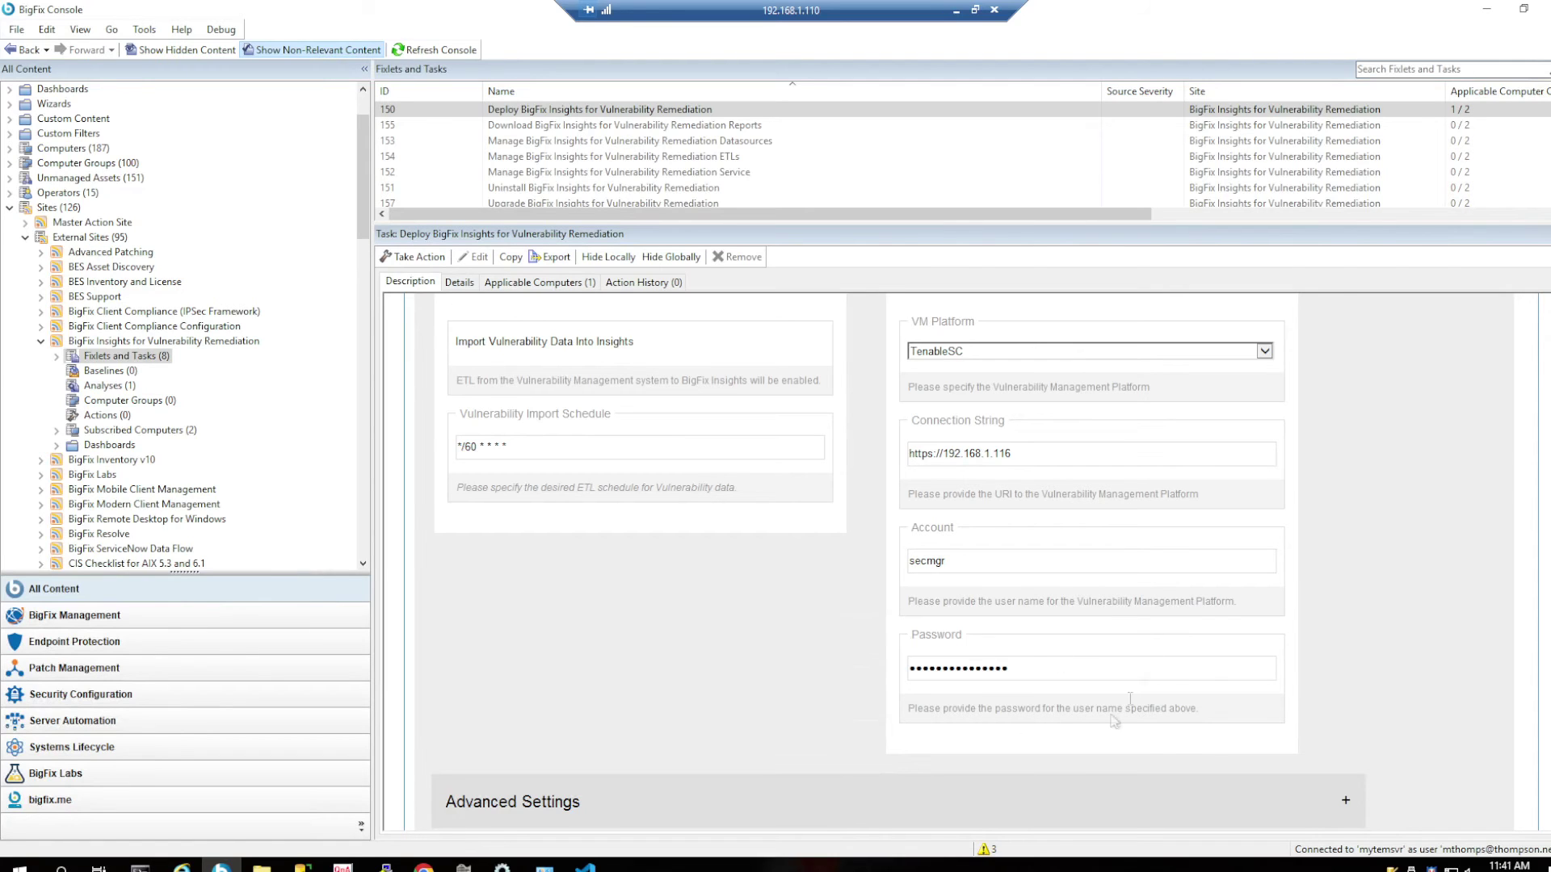
- Target the SUPERBIGFIX computer in Take Action and submit the deployment
{"action": "scroll", "coordinate": [1291, 636], "scroll_direction": "down", "scroll_amount": 2}
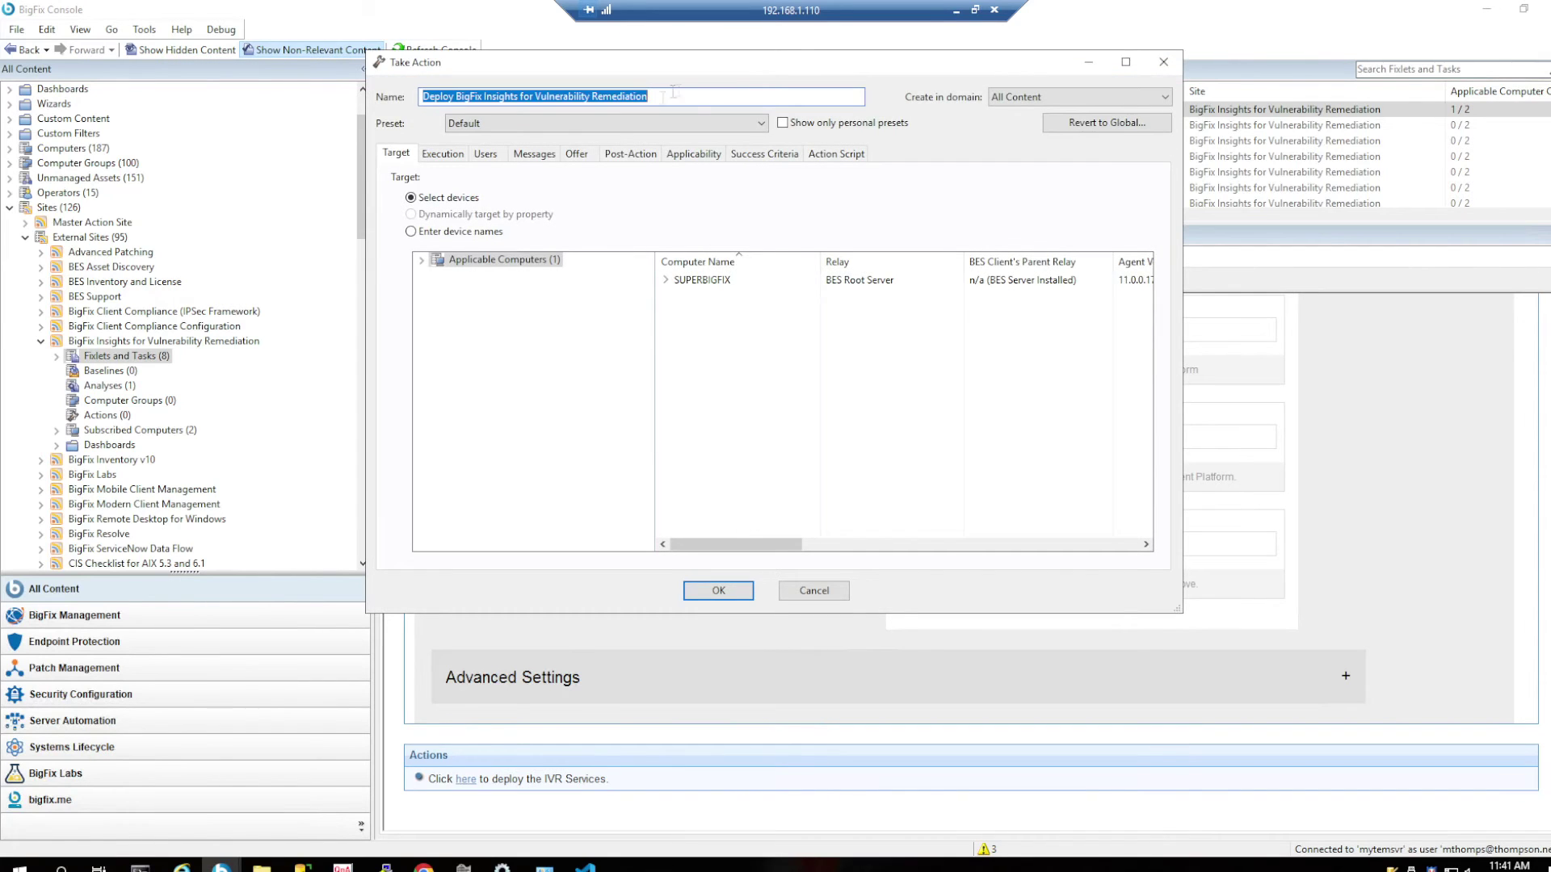
{"action": "left_click_drag", "start_coordinate": [753, 352], "coordinate": [706, 280]}
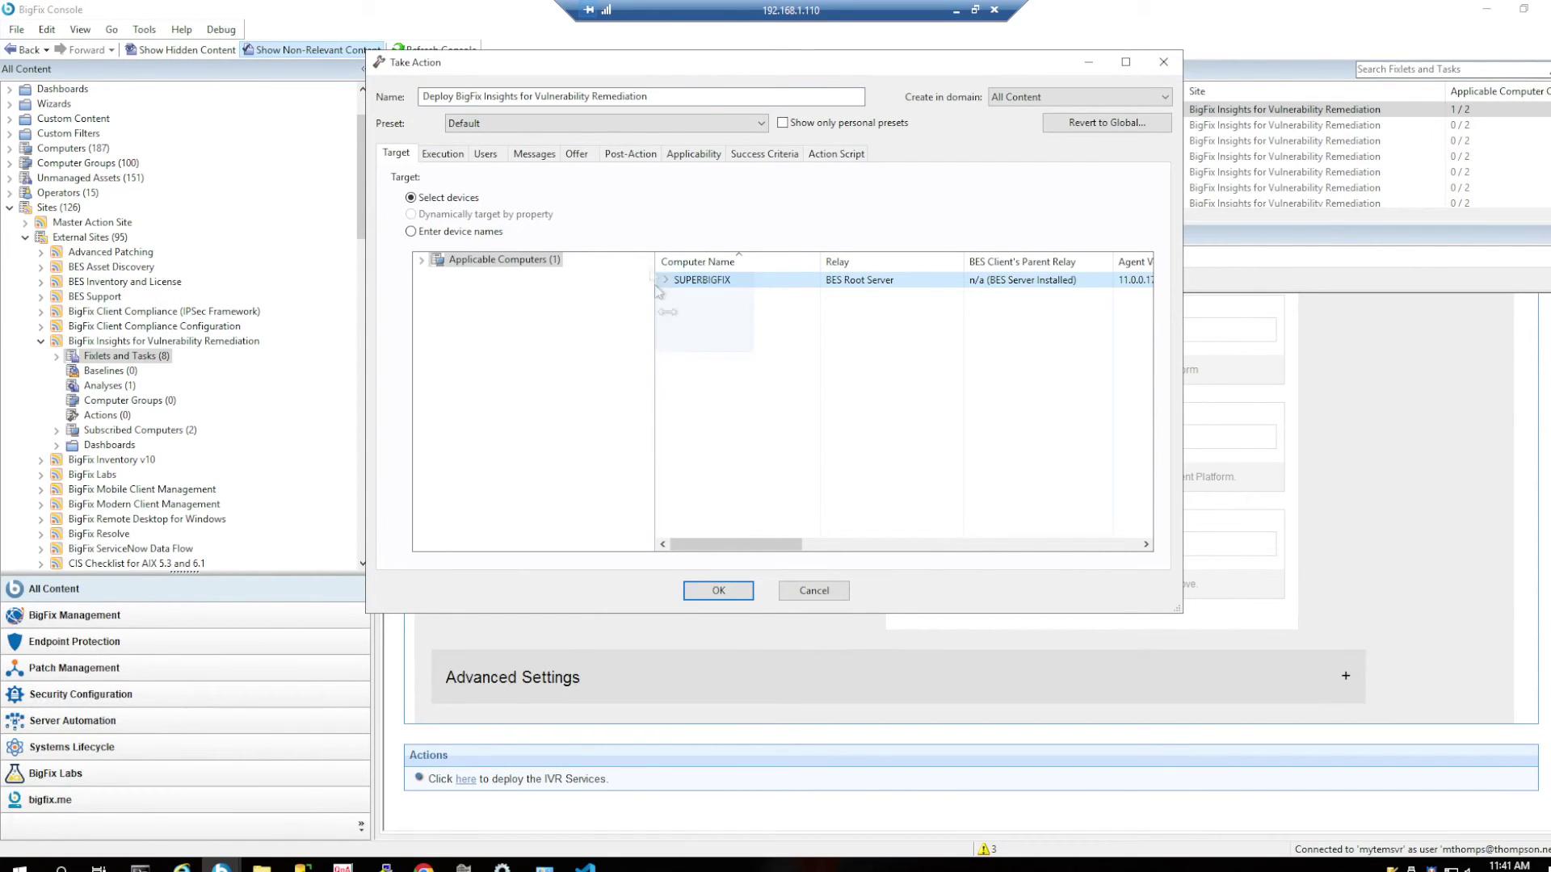
{"action": "left_click", "coordinate": [725, 591]}
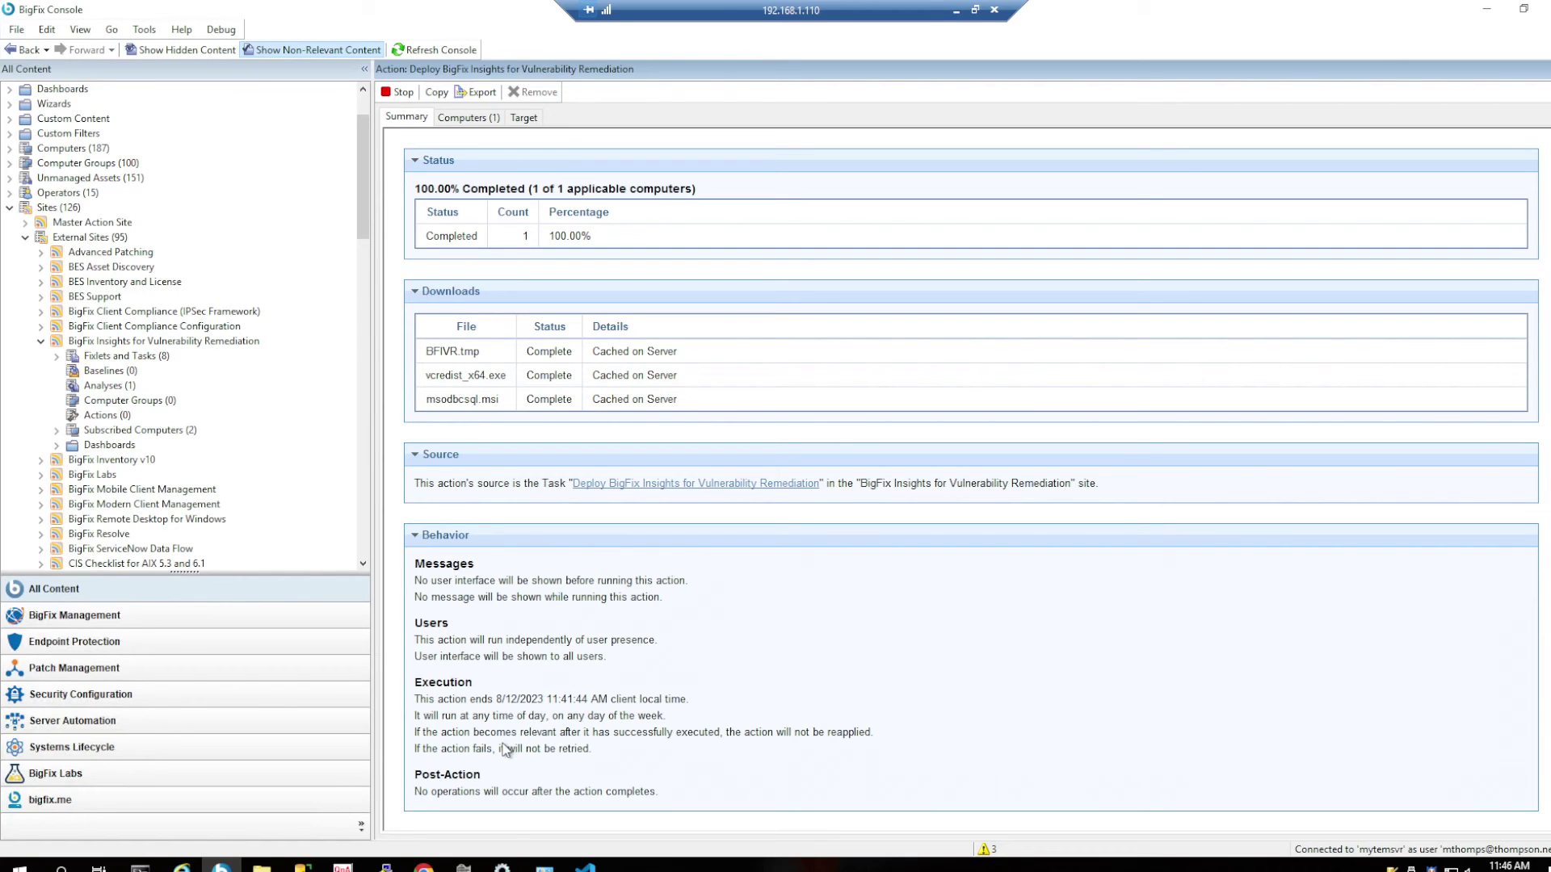
- After the action completes, open the Windows Services console from the taskbar
{"action": "left_click", "coordinate": [504, 864]}
- Refresh the services list, confirm BigFix Insights for Vulnerability Remediation is Running, then open File Explorer
{"action": "right_click", "coordinate": [565, 322]}
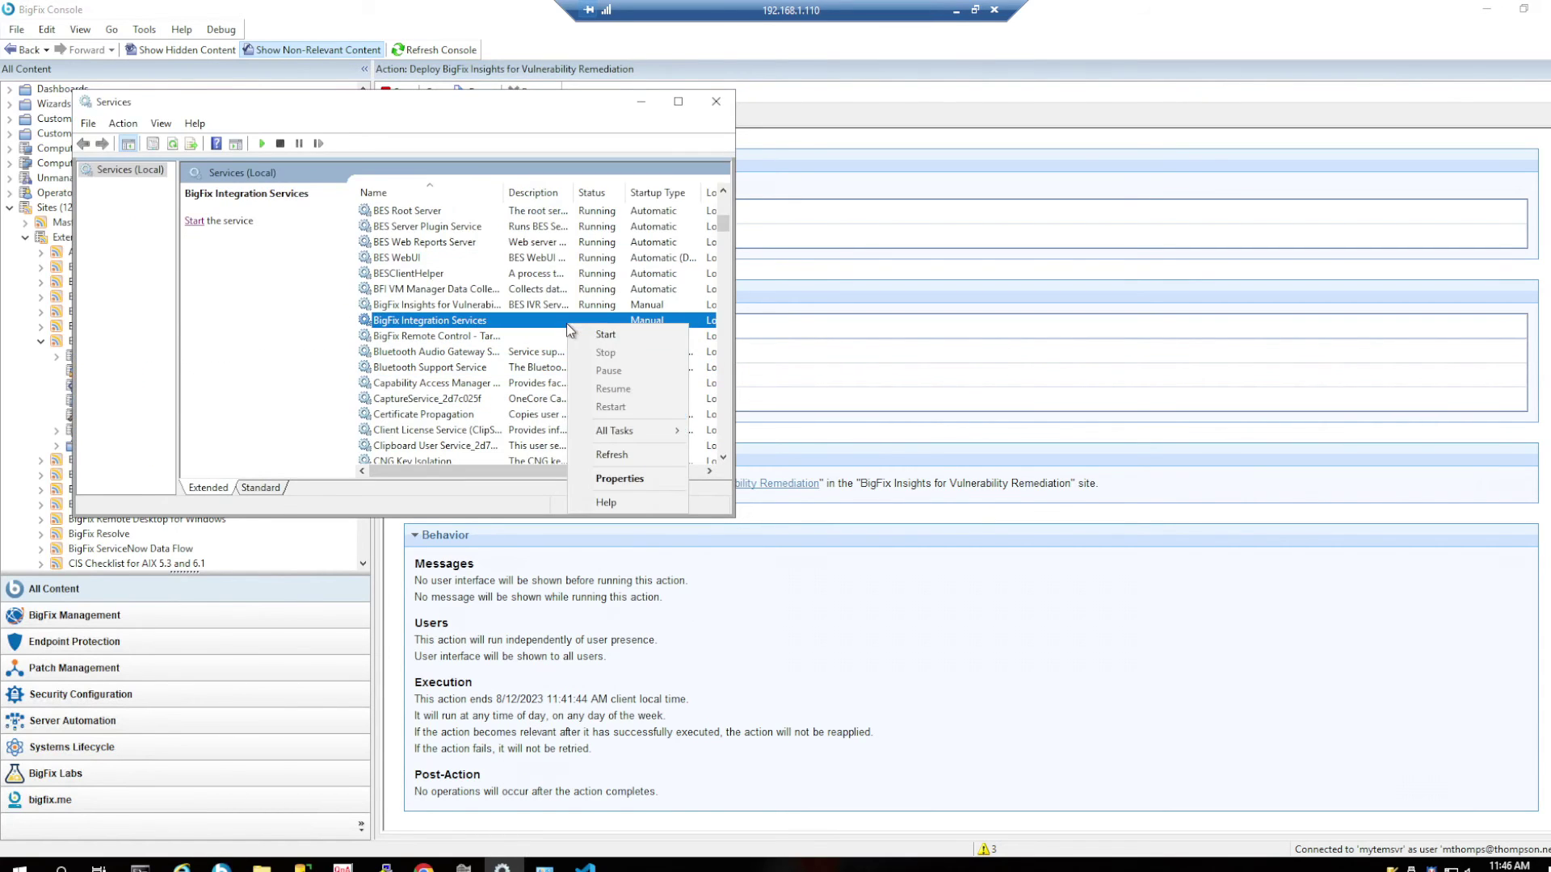
{"action": "left_click", "coordinate": [626, 456]}
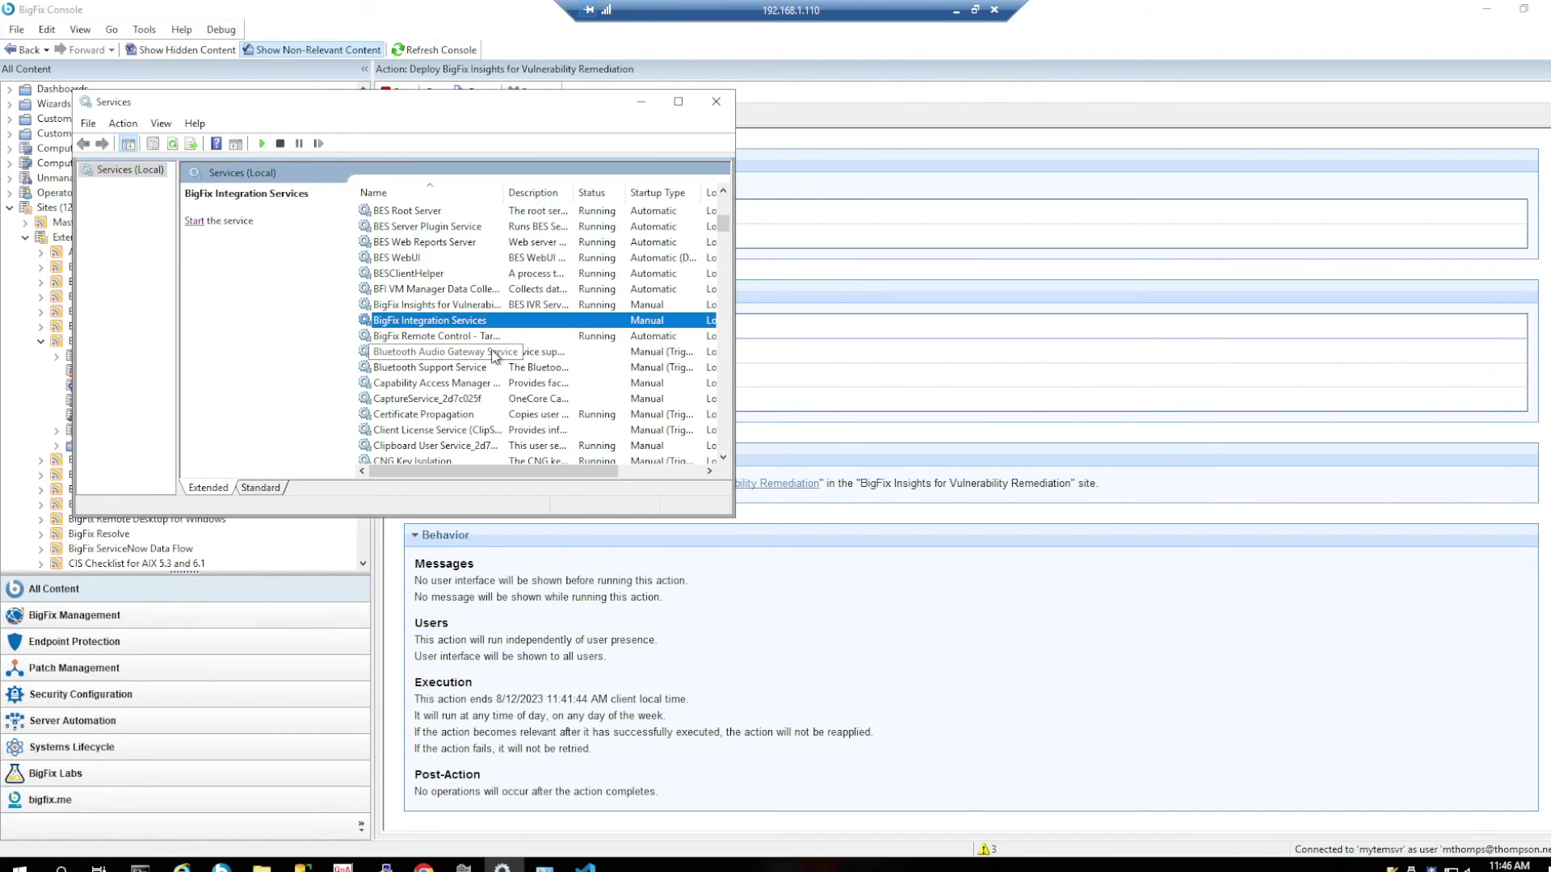
{"action": "left_click", "coordinate": [441, 305]}
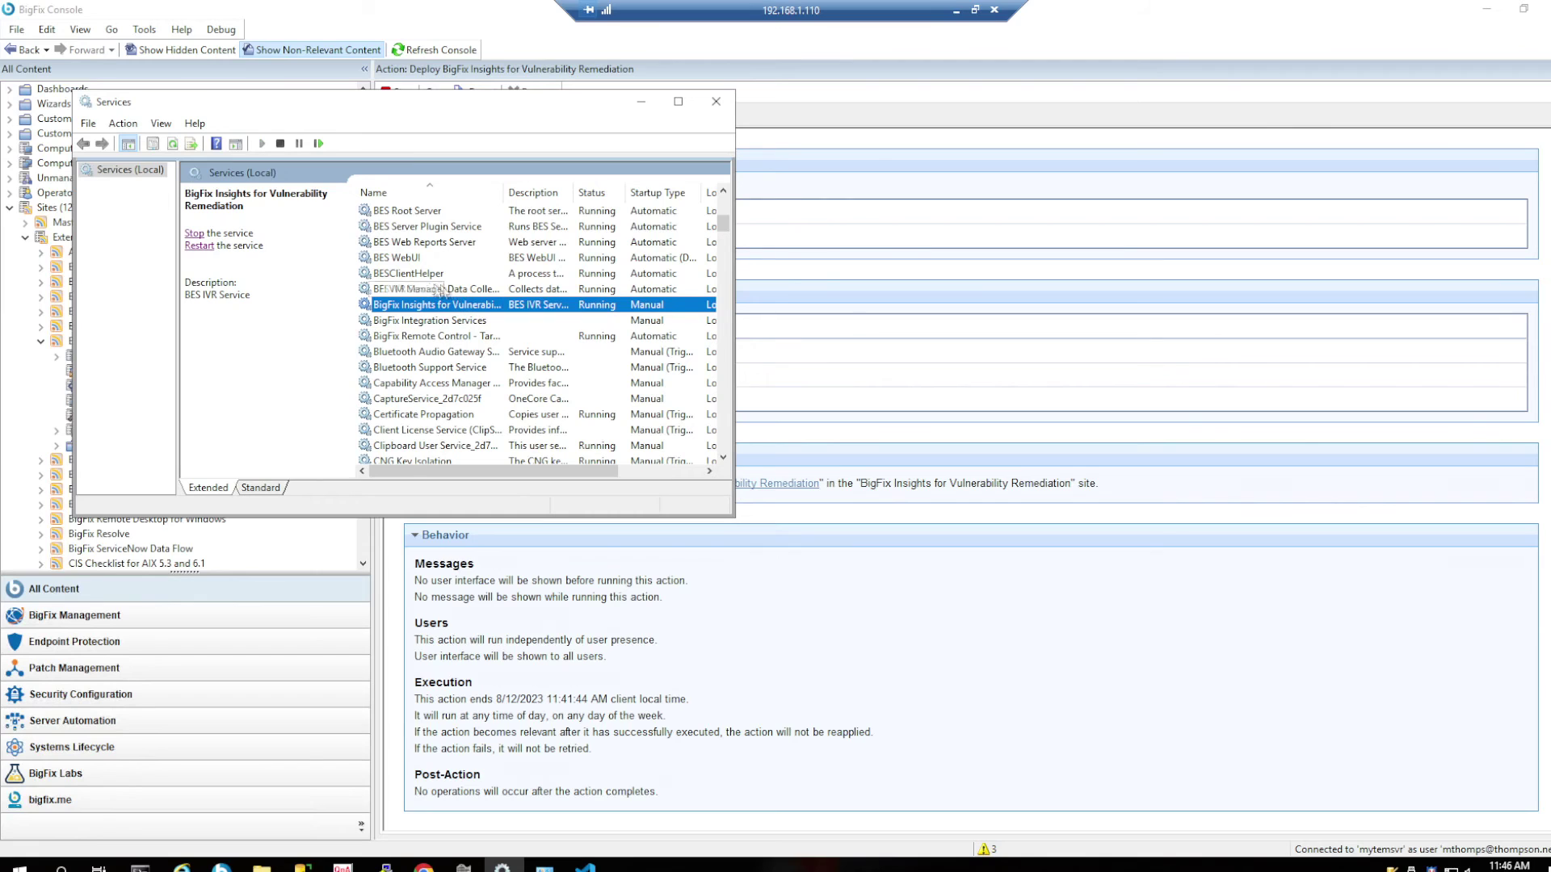
{"action": "left_click", "coordinate": [457, 769]}
{"action": "left_click", "coordinate": [262, 866]}
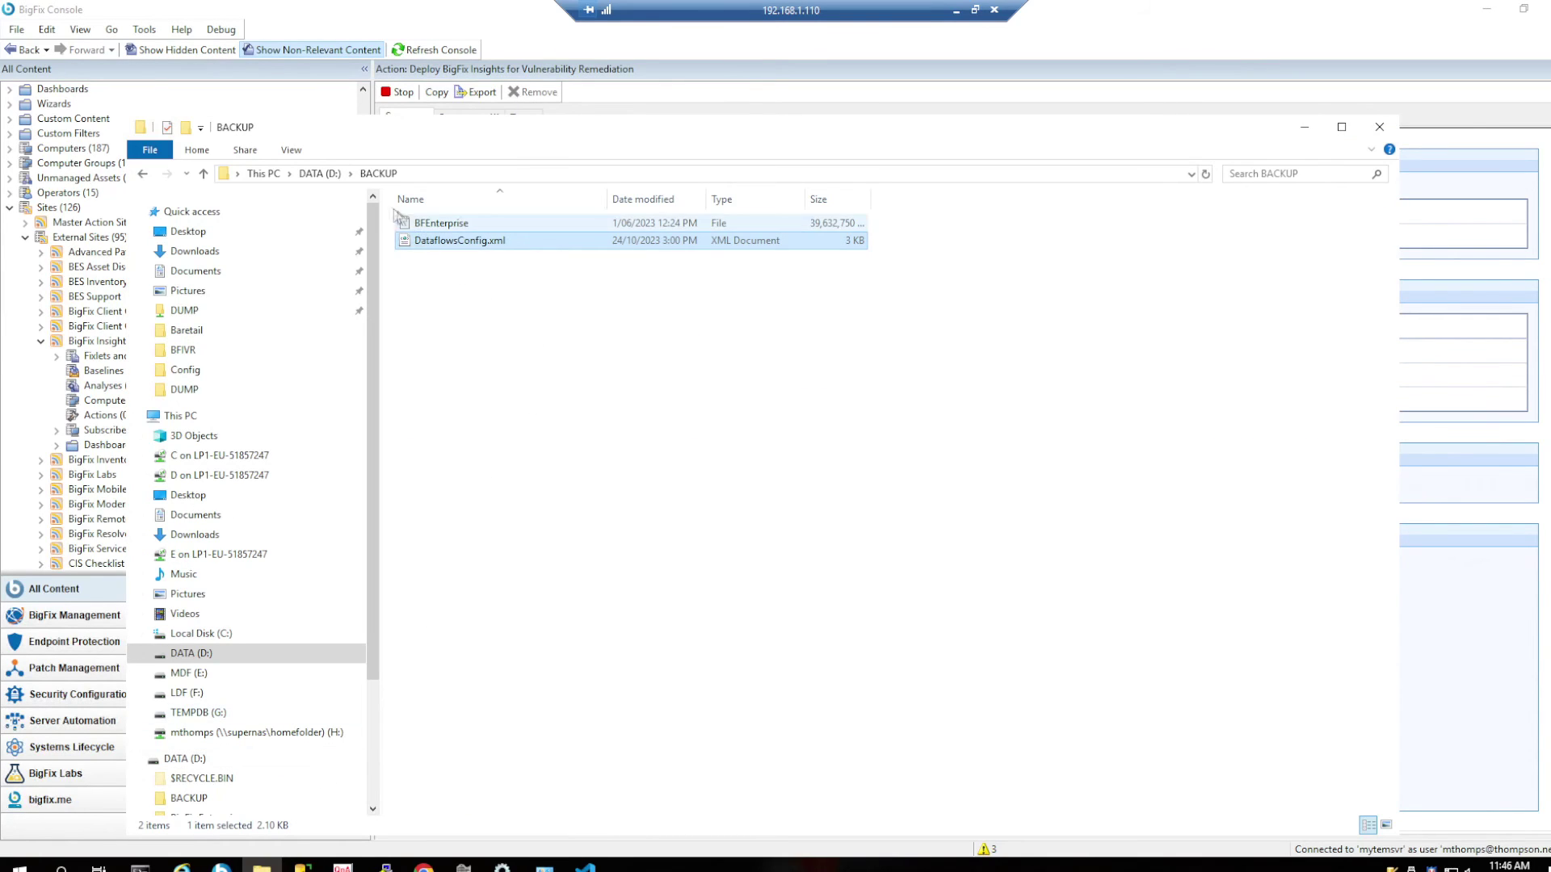
- Browse to D:\BigFix Enterprise\BFIVR and bring up the context menu for DataflowsConfig.xml
{"action": "left_click", "coordinate": [320, 174]}
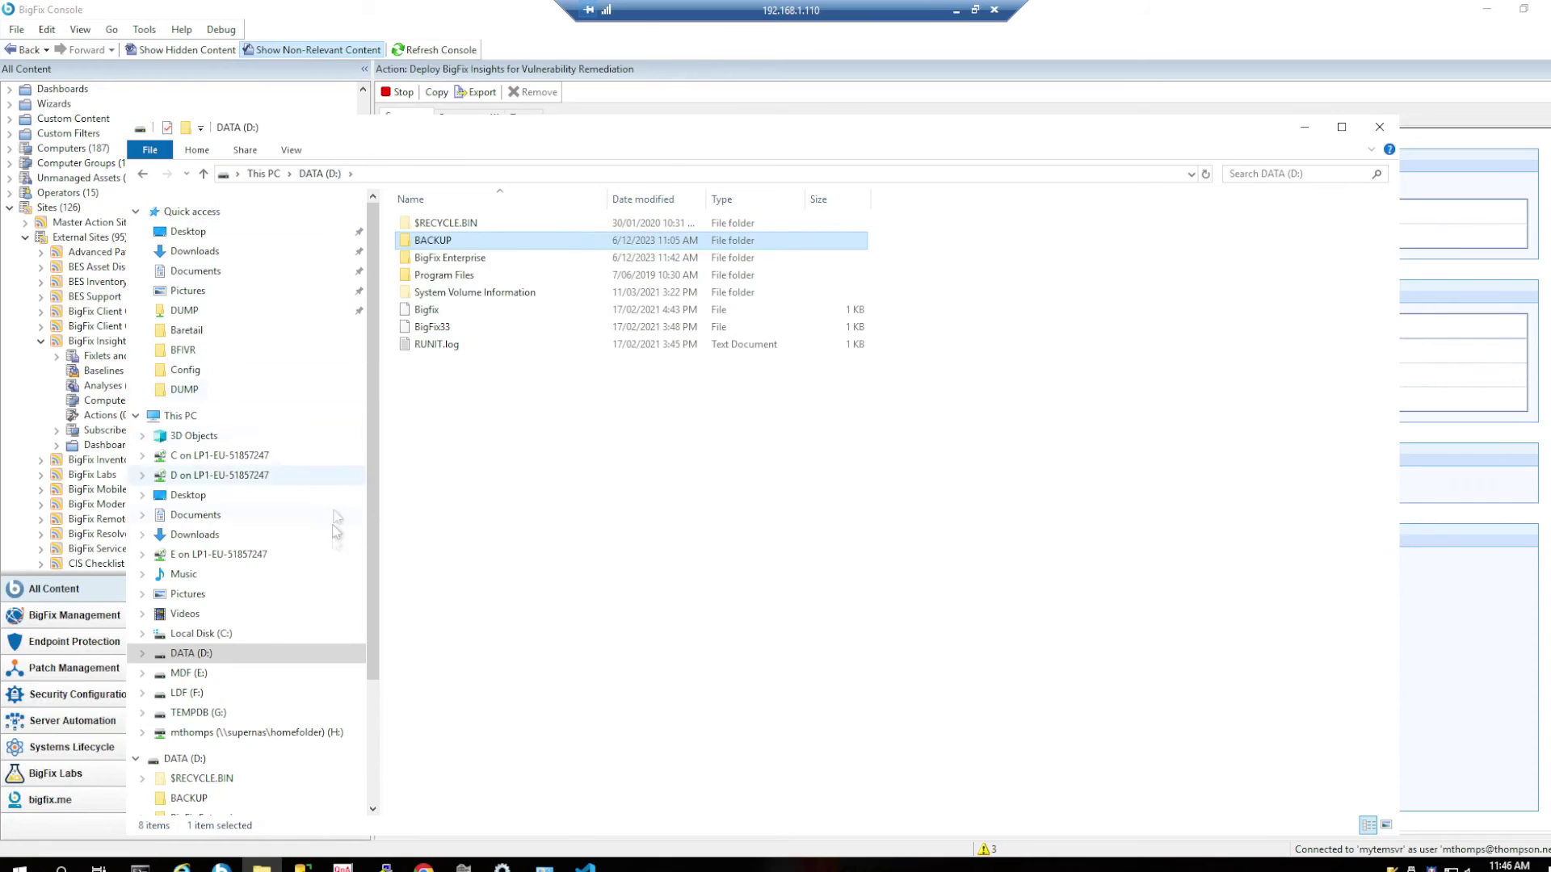
{"action": "double_click", "coordinate": [444, 257]}
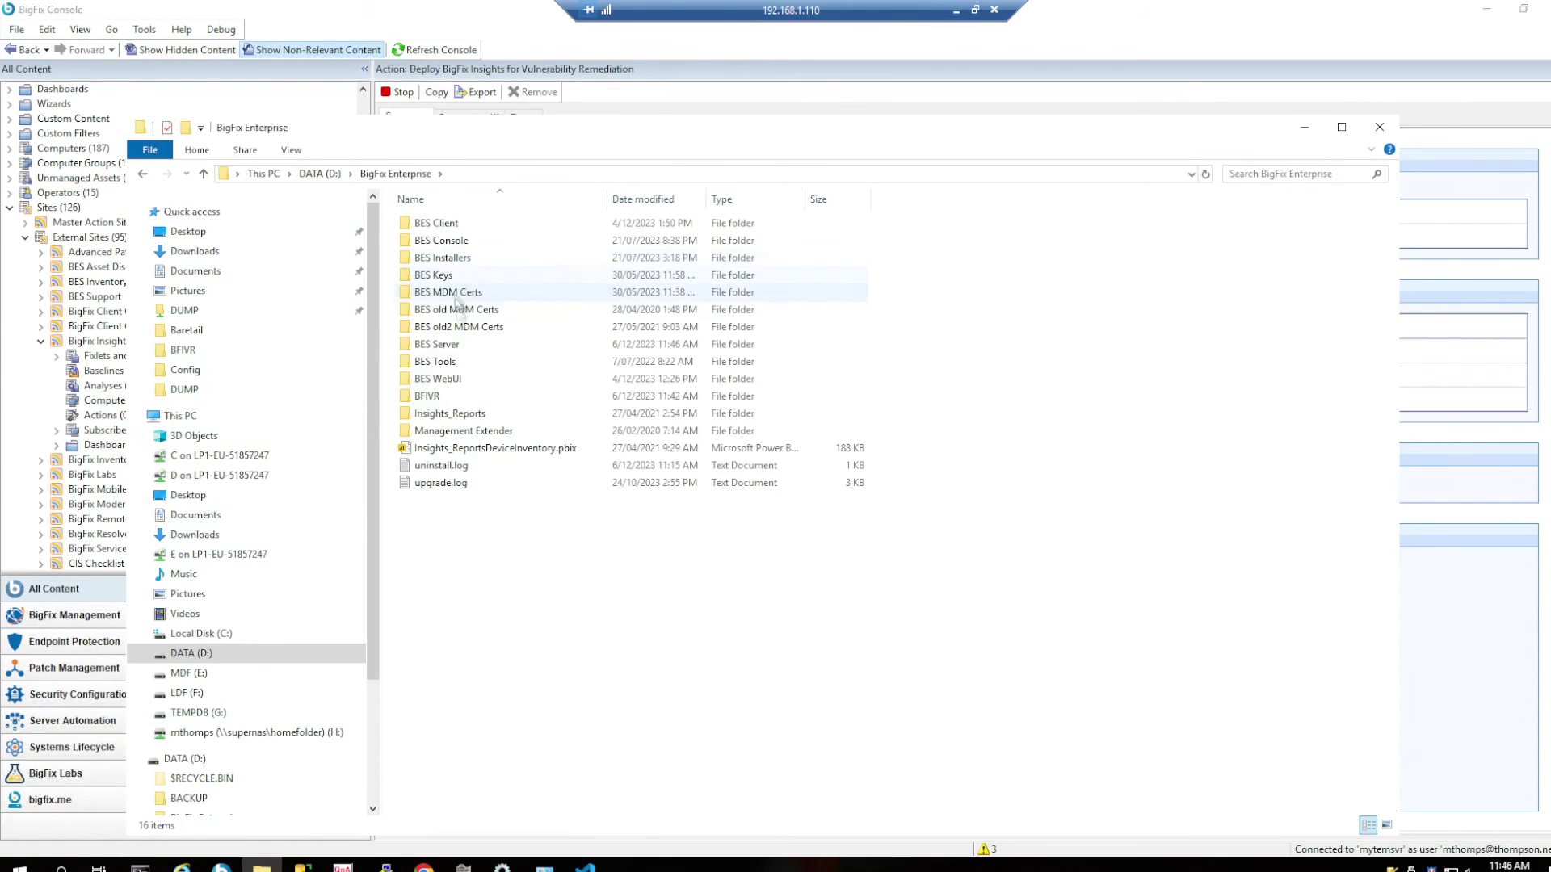
{"action": "double_click", "coordinate": [448, 398]}
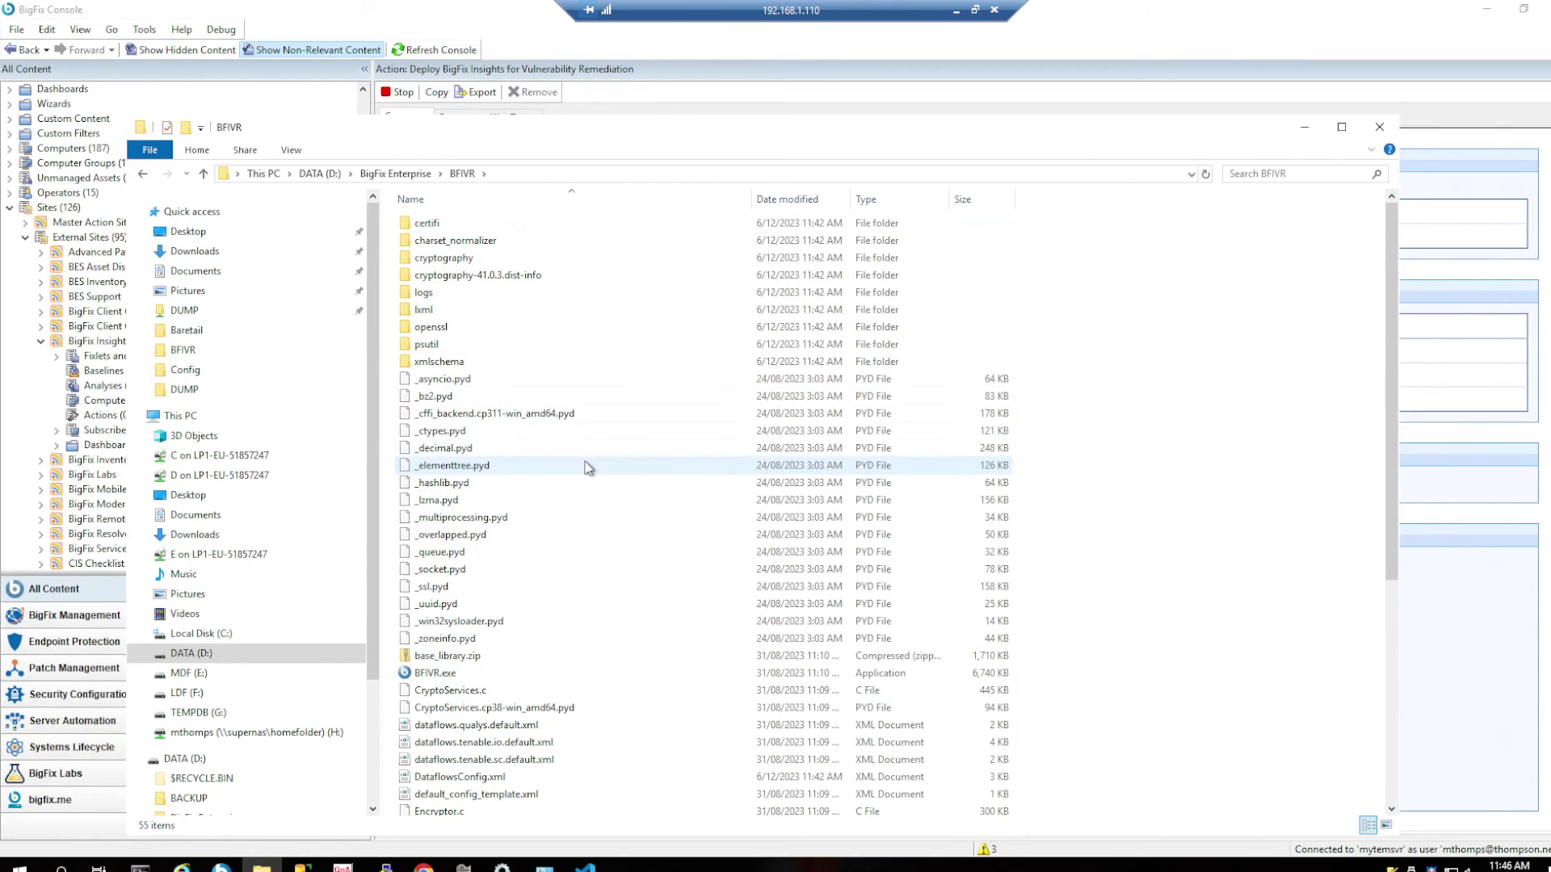
{"action": "scroll", "coordinate": [587, 467], "scroll_direction": "down", "scroll_amount": 5}
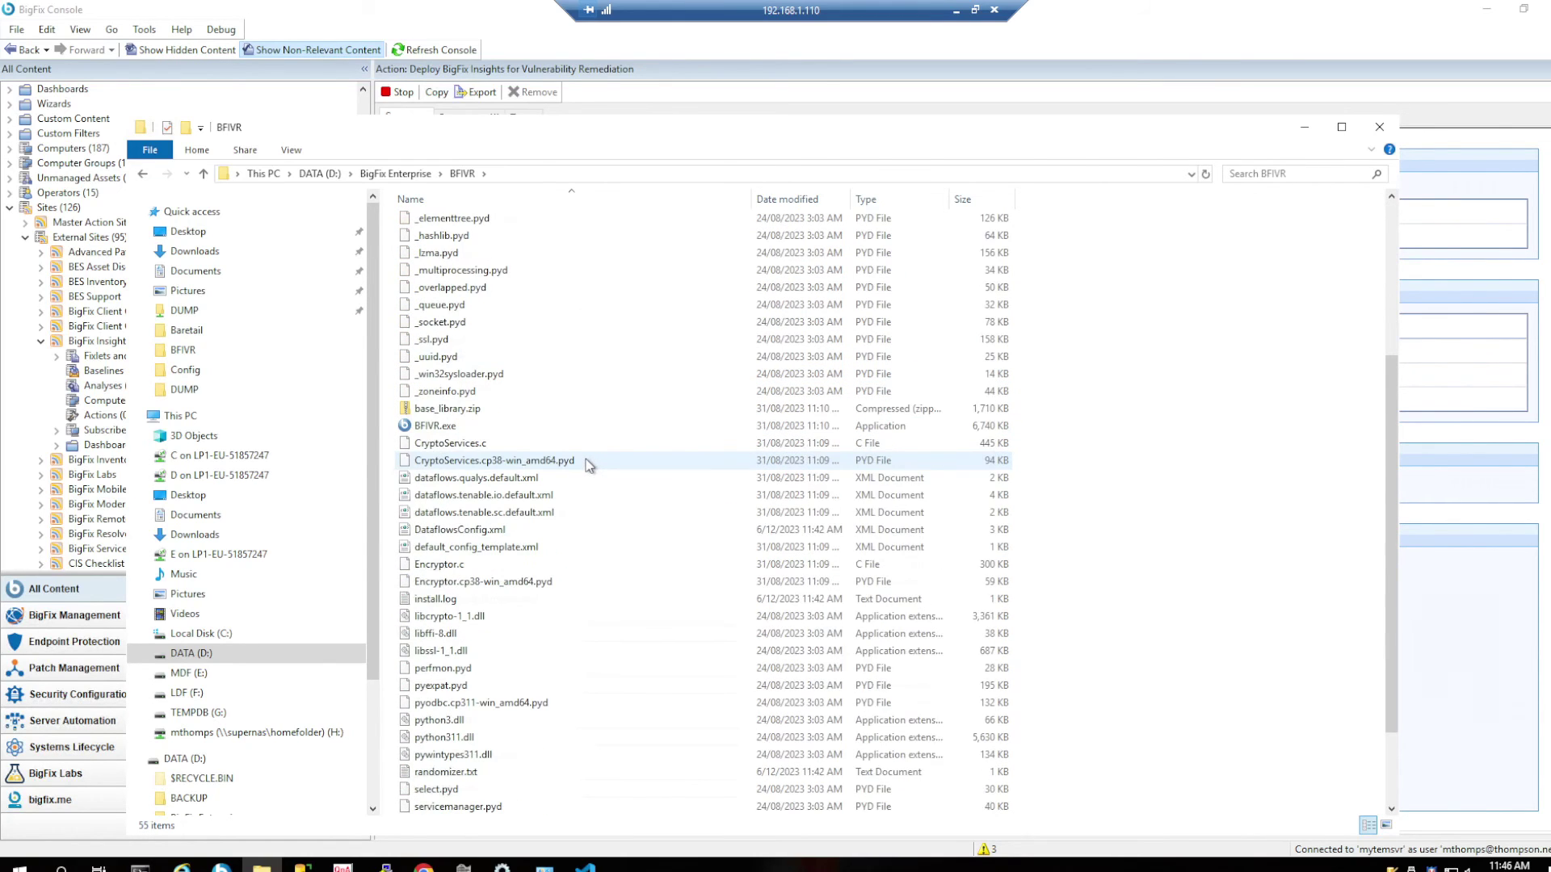
{"action": "left_click", "coordinate": [494, 554]}
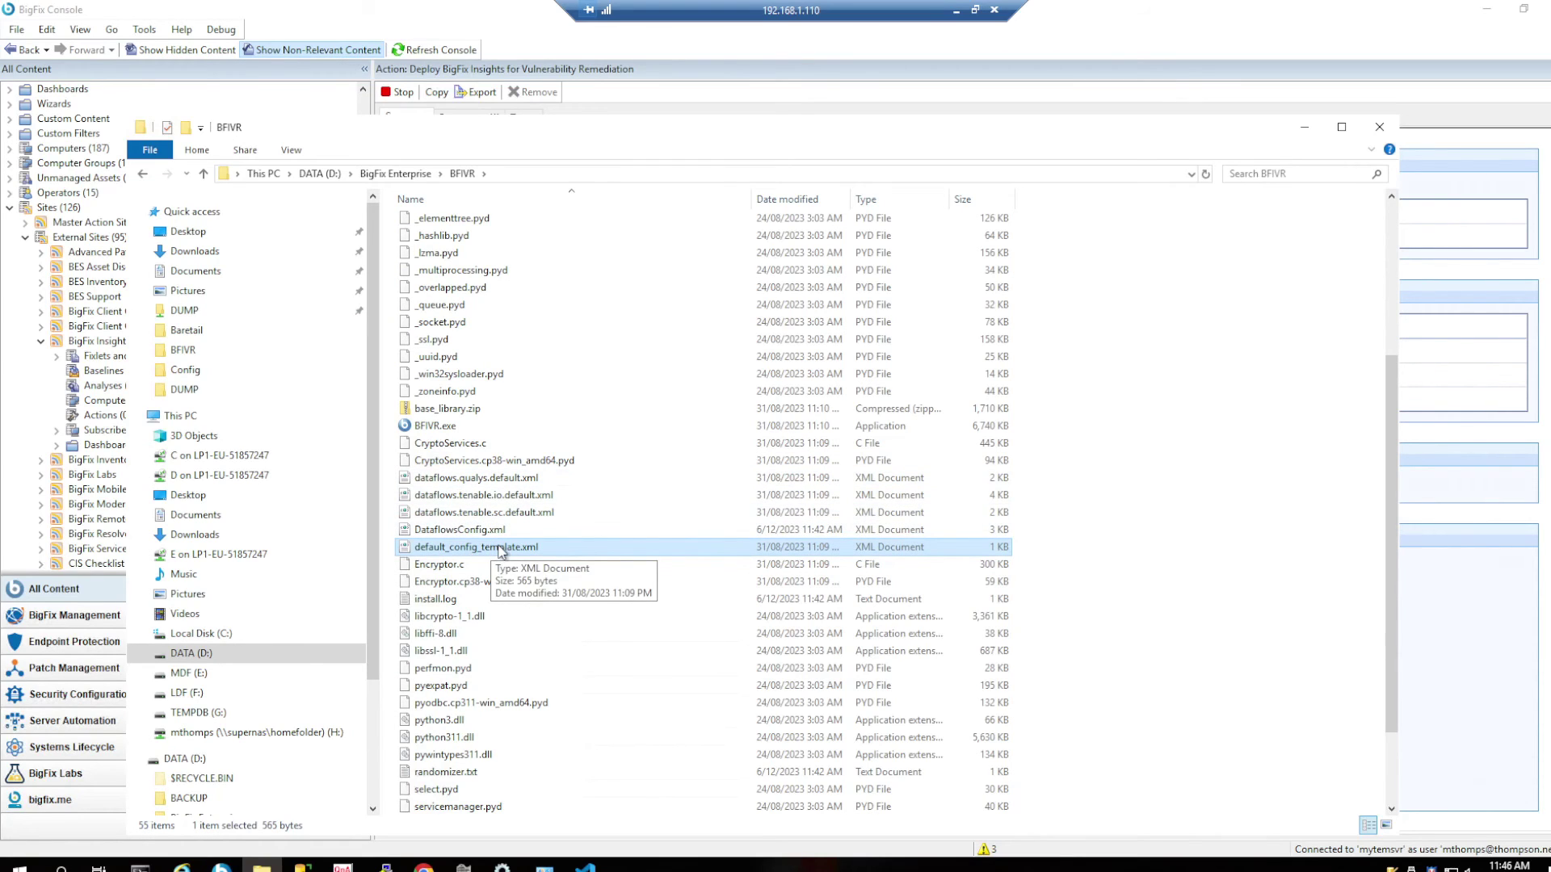
{"action": "right_click", "coordinate": [476, 529]}
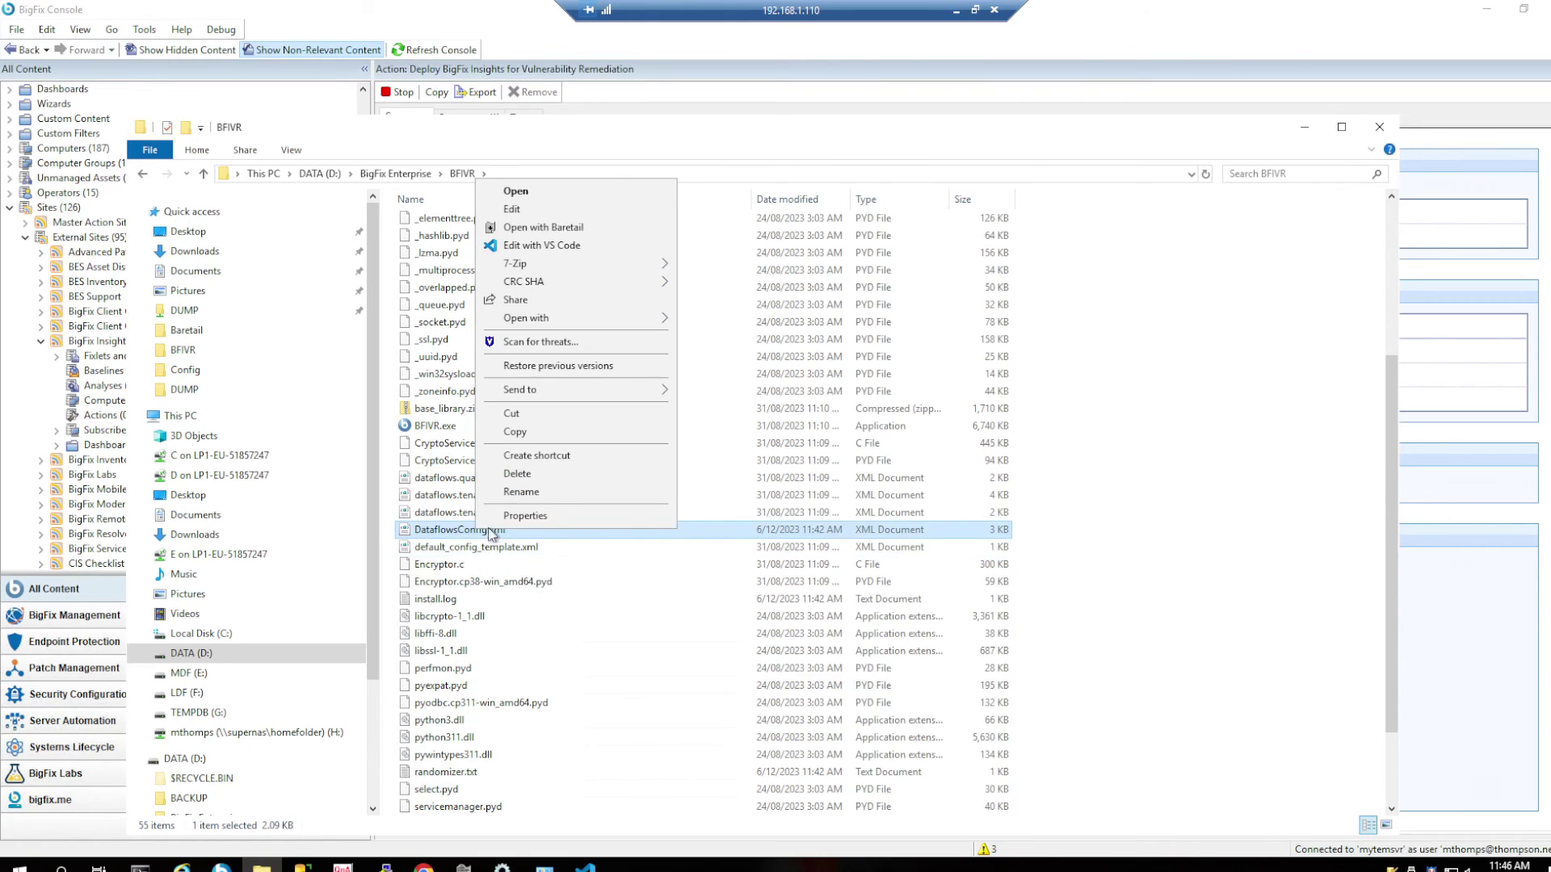
{"action": "left_click", "coordinate": [536, 253]}
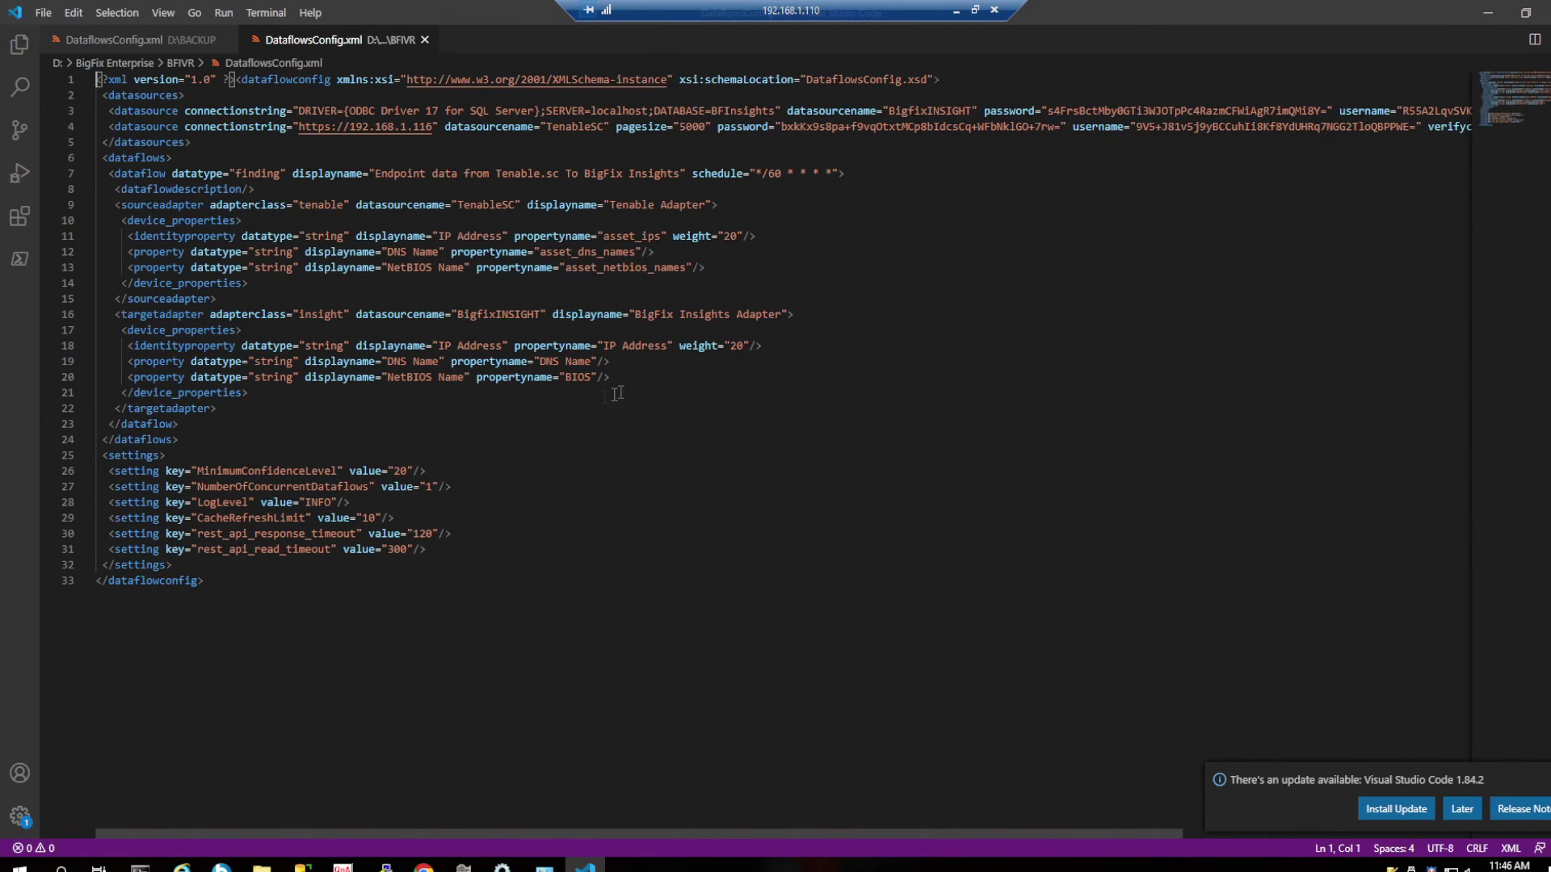
{"action": "left_click_drag", "start_coordinate": [310, 127], "coordinate": [370, 128]}
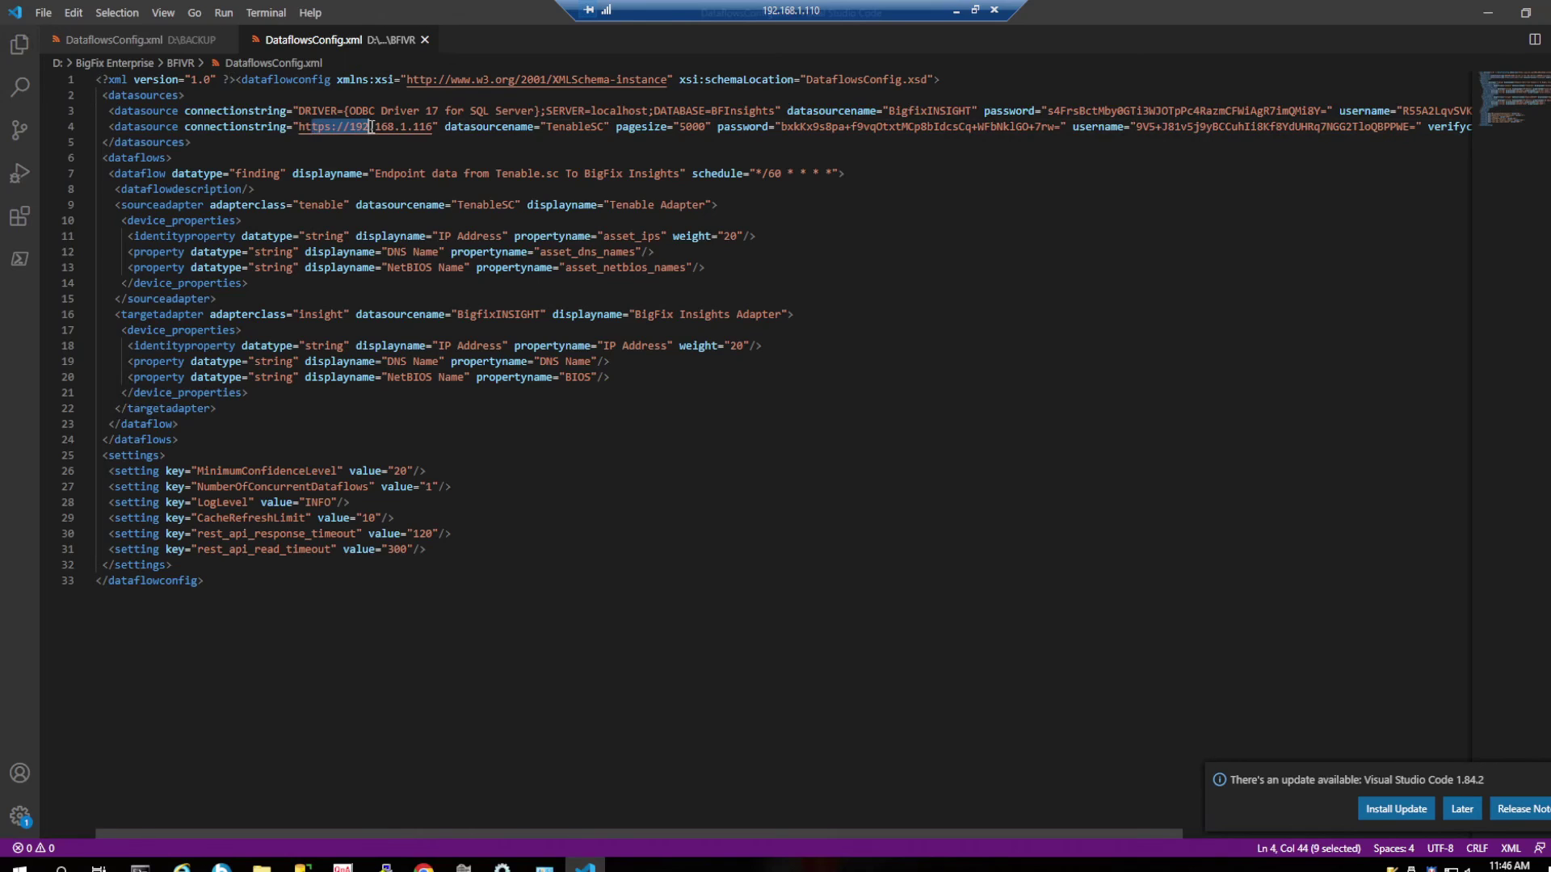
{"action": "double_click", "coordinate": [553, 128]}
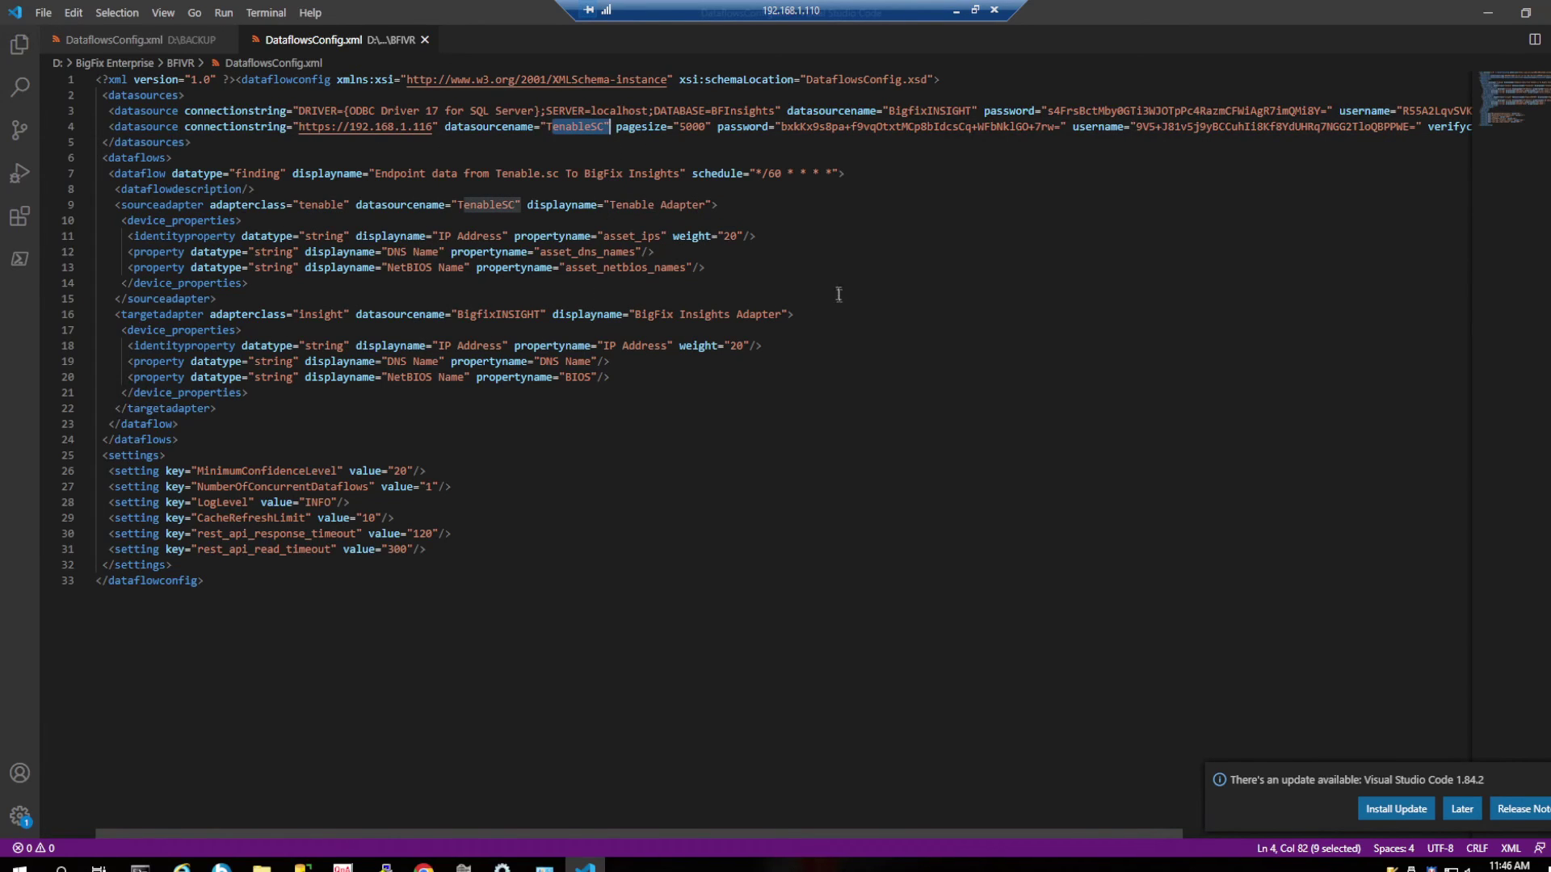
{"action": "left_click_drag", "start_coordinate": [775, 126], "coordinate": [1060, 127]}
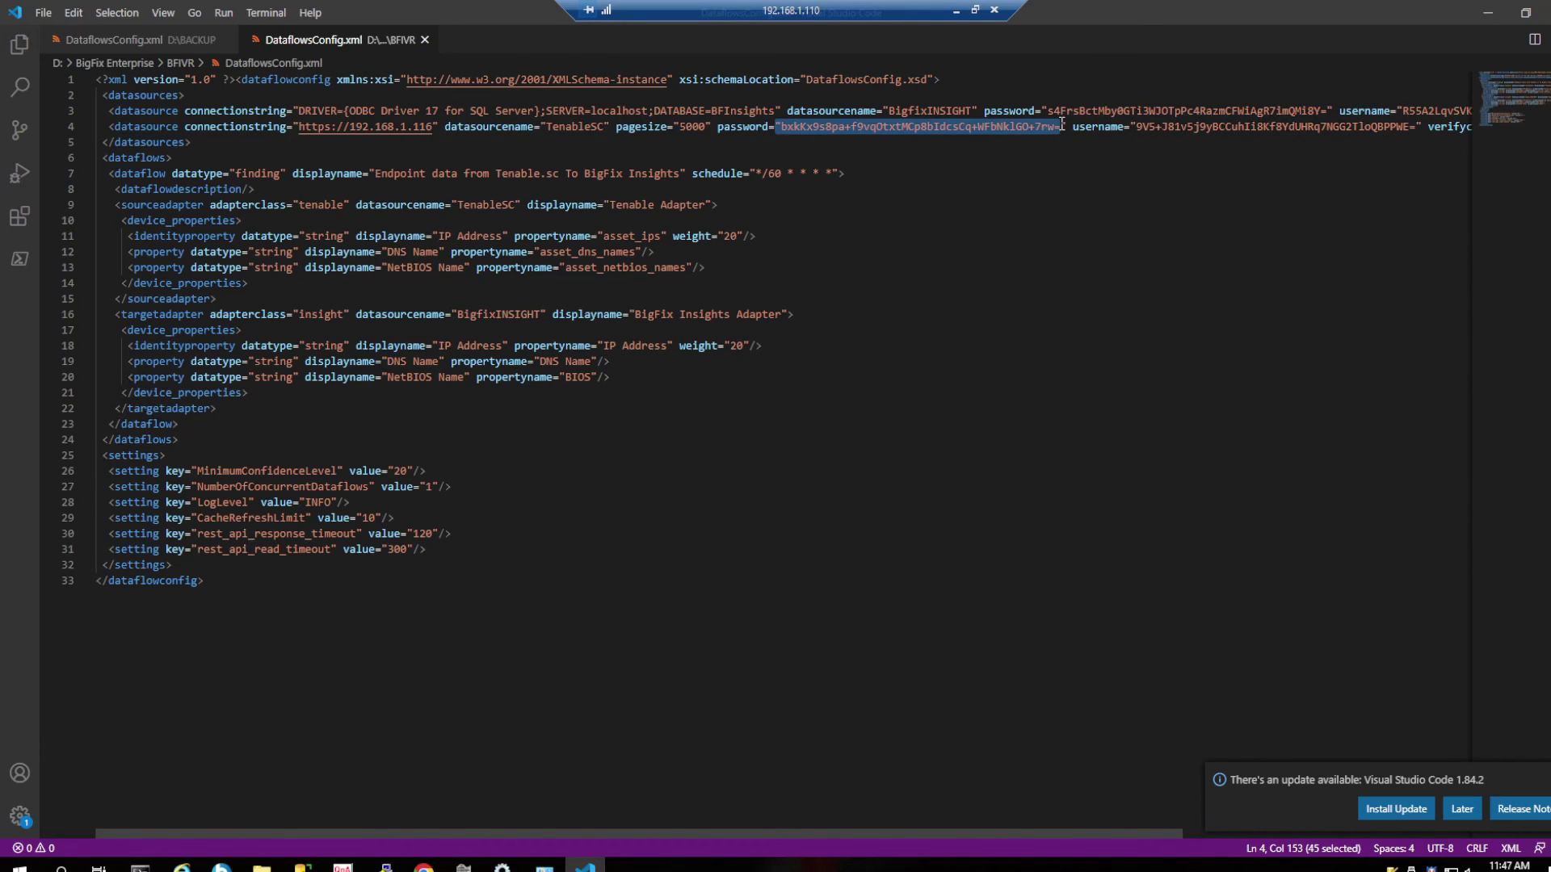